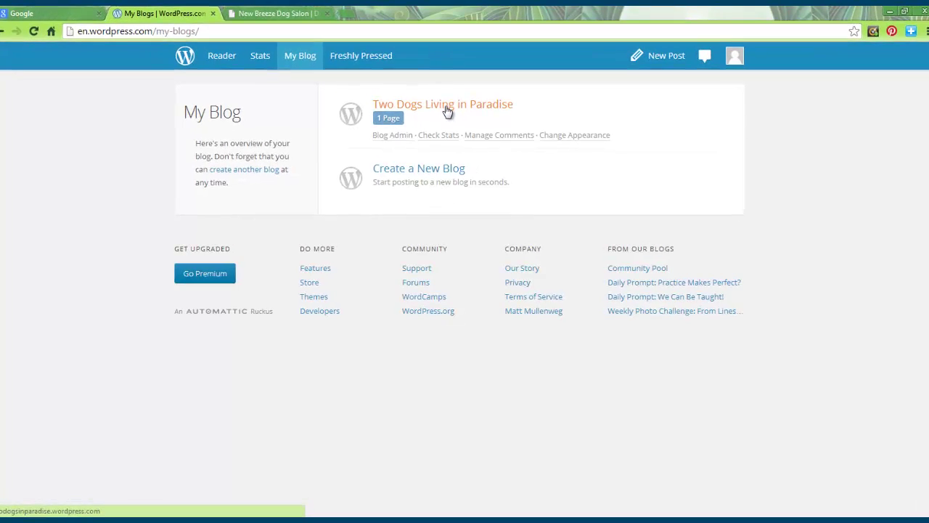
Step: Open the Two Dogs Living in Paradise blog and go to its Dashboard
left_click(447, 107)
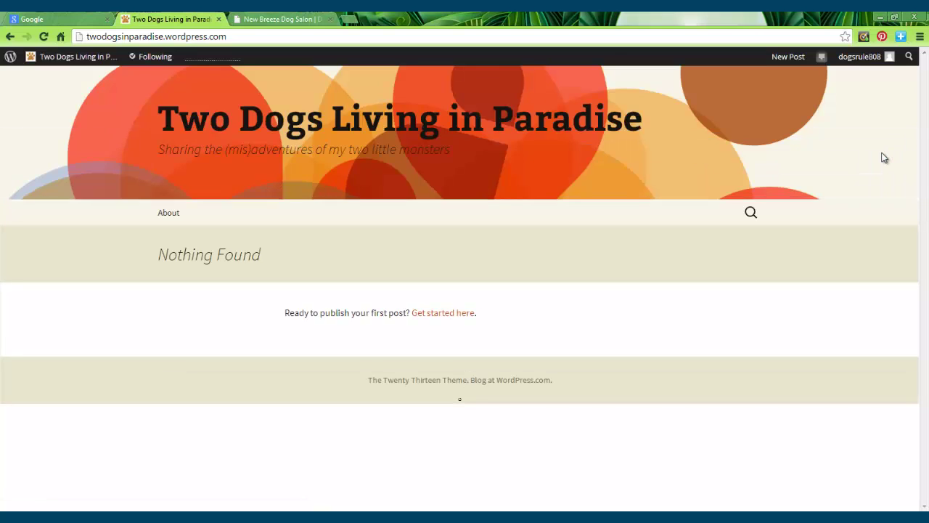
mouse_move(69, 57)
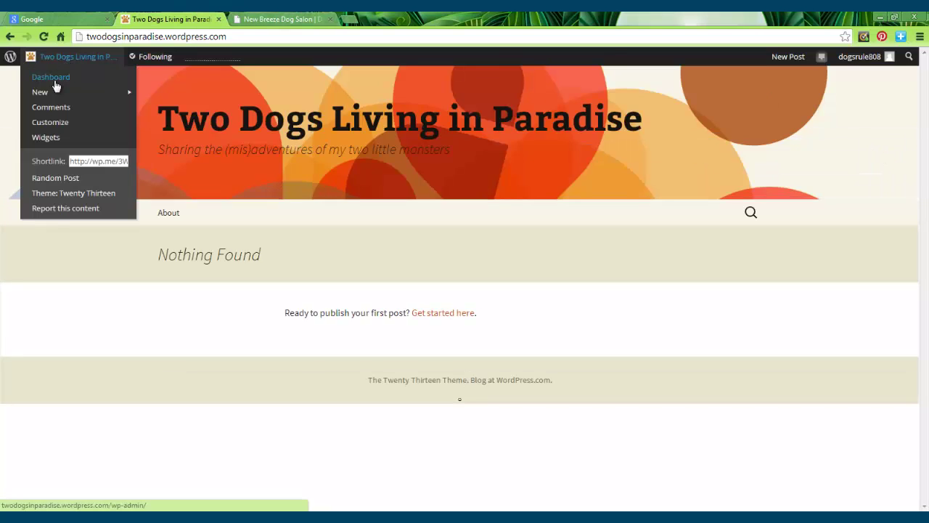
left_click(53, 77)
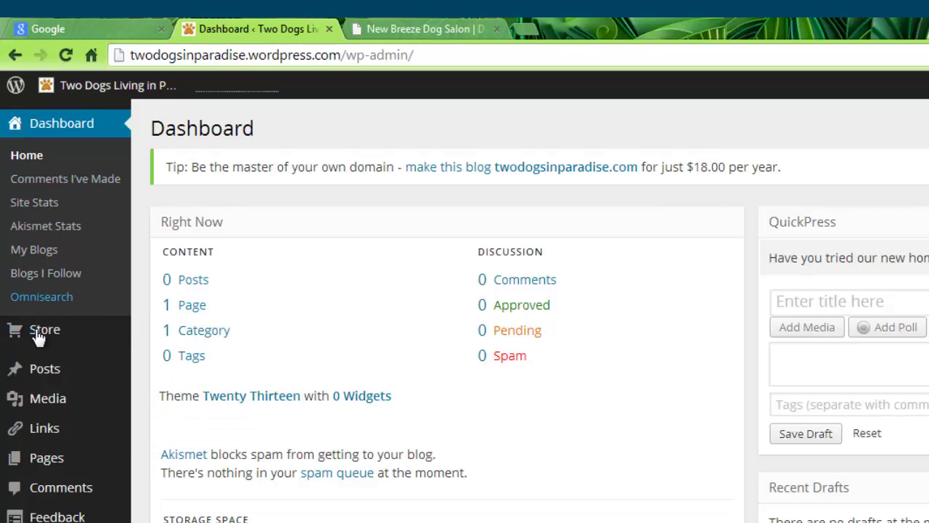
Step: Go to All Pages and open the About page in the editor
mouse_move(34, 461)
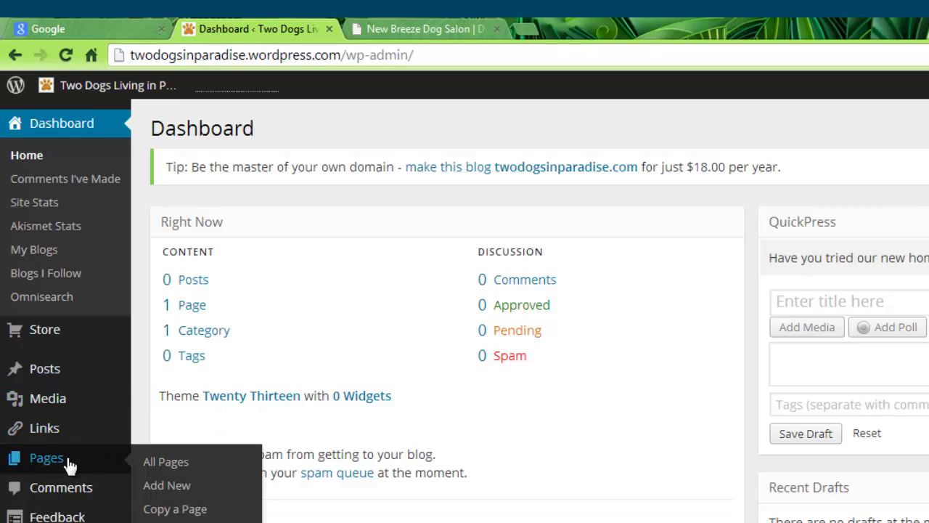
left_click(186, 308)
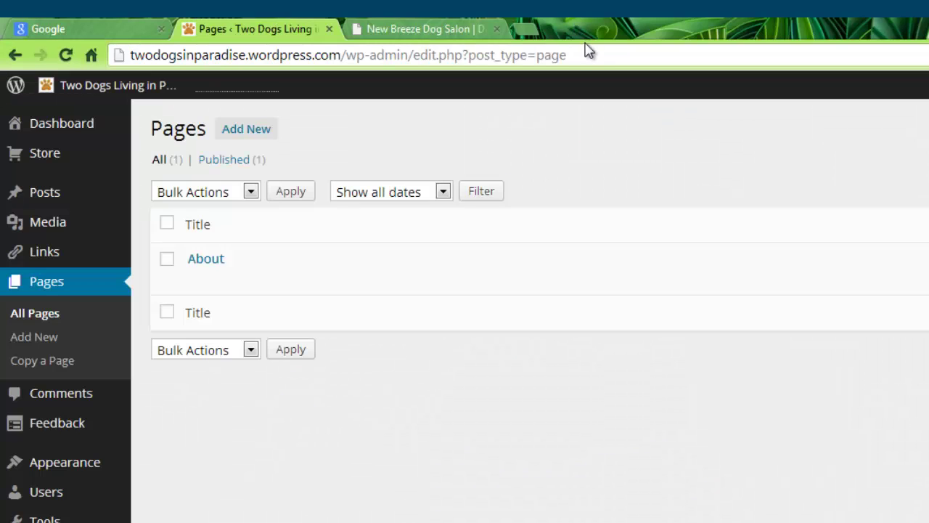
left_click(546, 221)
left_click(206, 263)
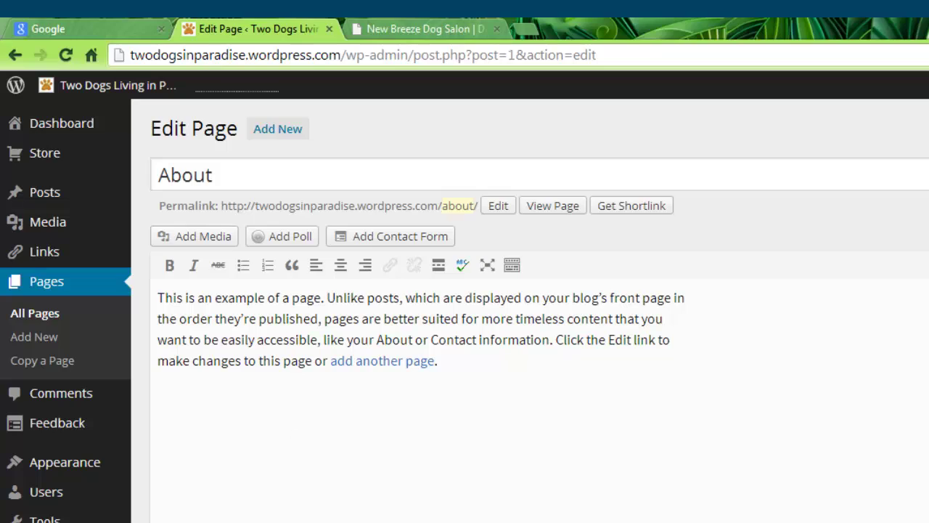
Step: Copy all the text of Welcome message.docx in Word, then close the document
key("alt+Tab")
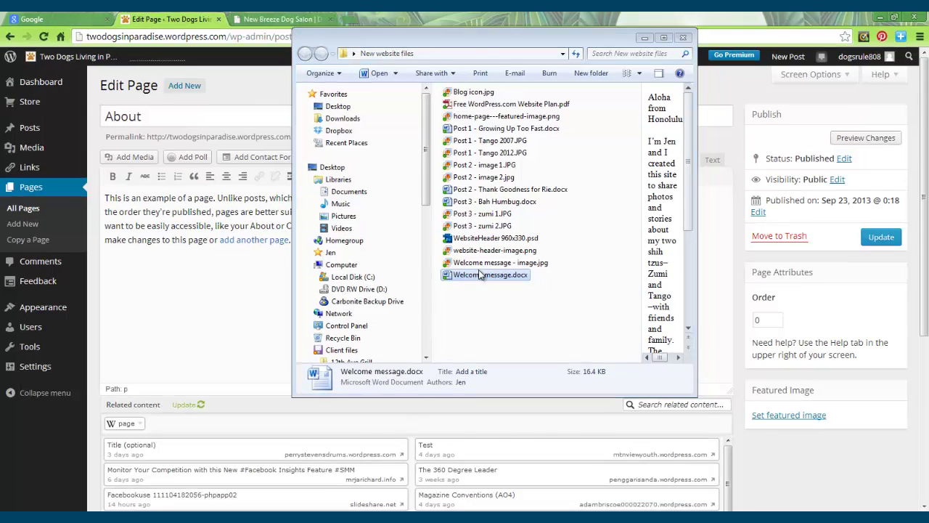
double_click(485, 274)
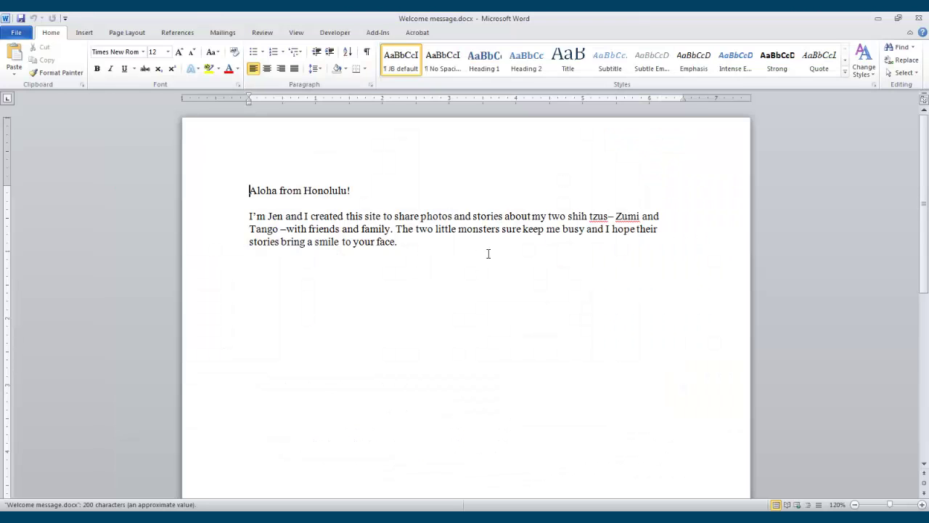
left_click_drag(411, 244, 225, 174)
right_click(328, 215)
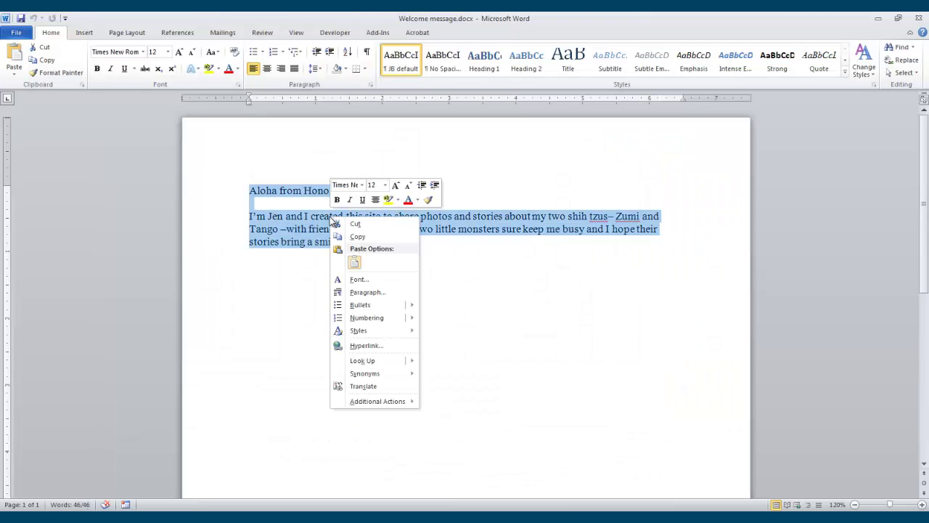
left_click(358, 237)
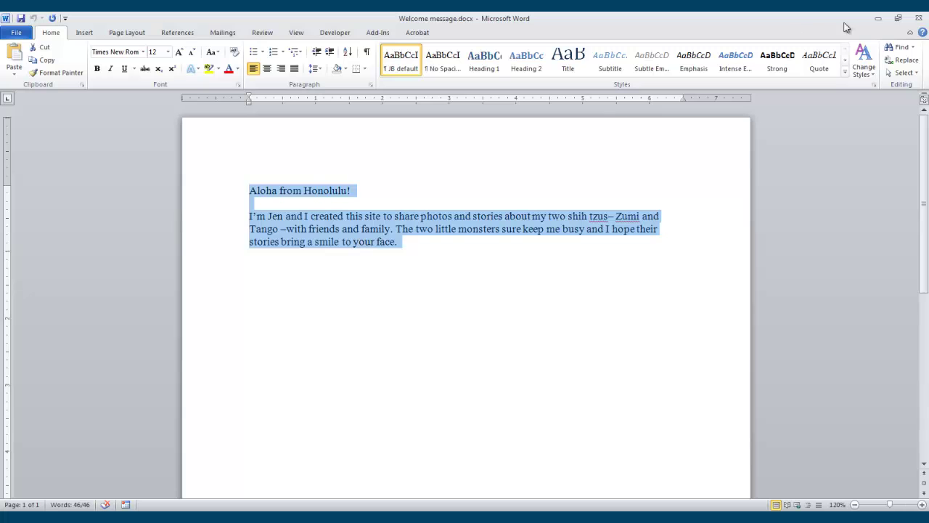
left_click(918, 18)
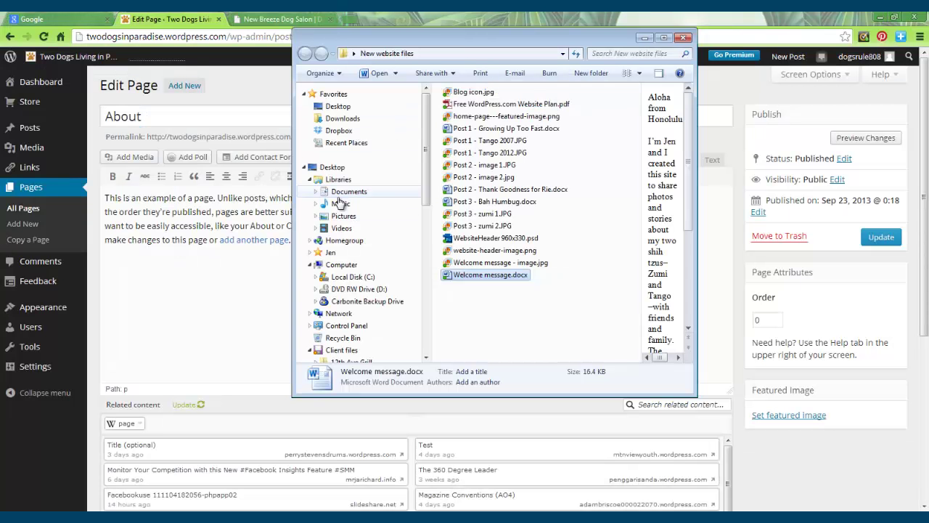
Step: Back in the editor, select the sample paragraph and turn on the Kitchen Sink toolbar row
left_click(645, 37)
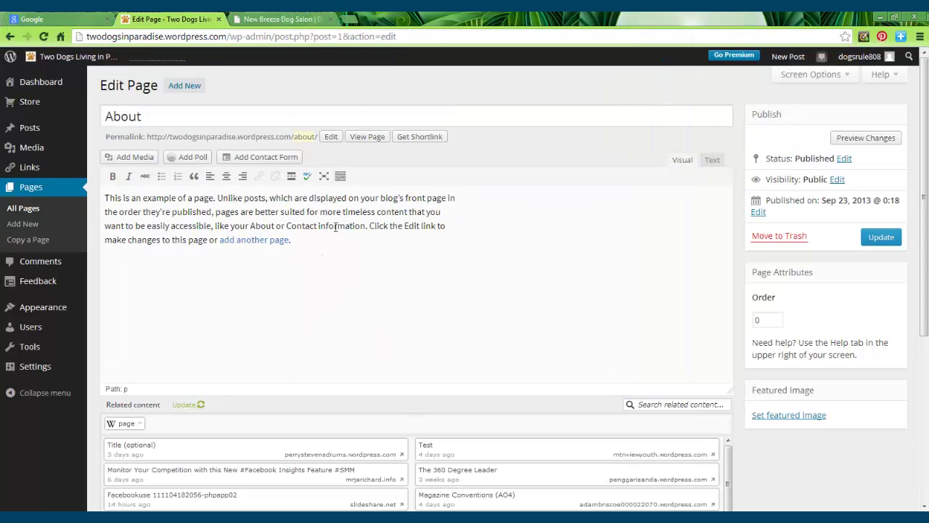
left_click_drag(290, 240, 105, 196)
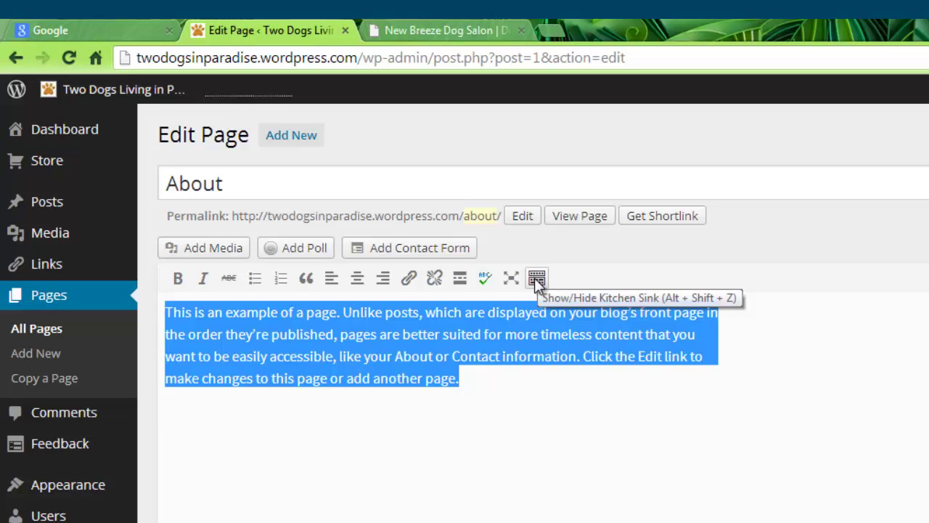
left_click(536, 280)
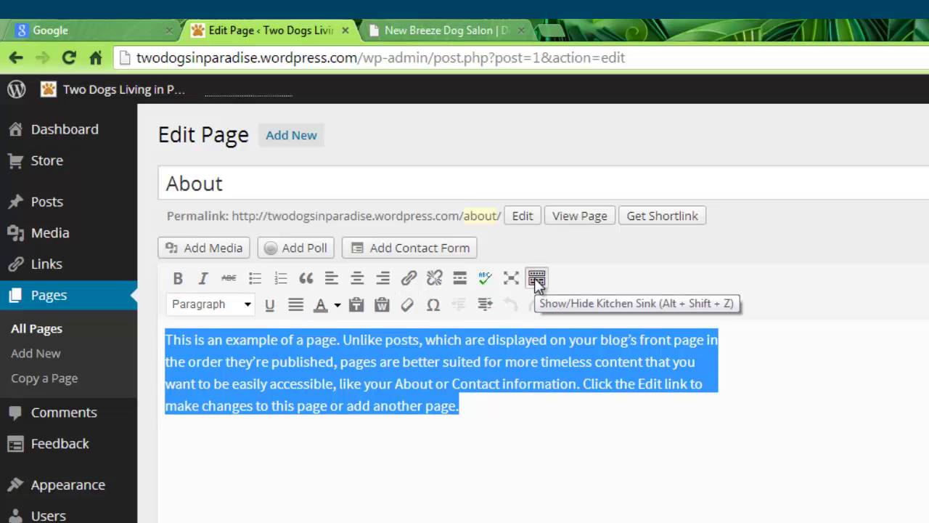
left_click(537, 280)
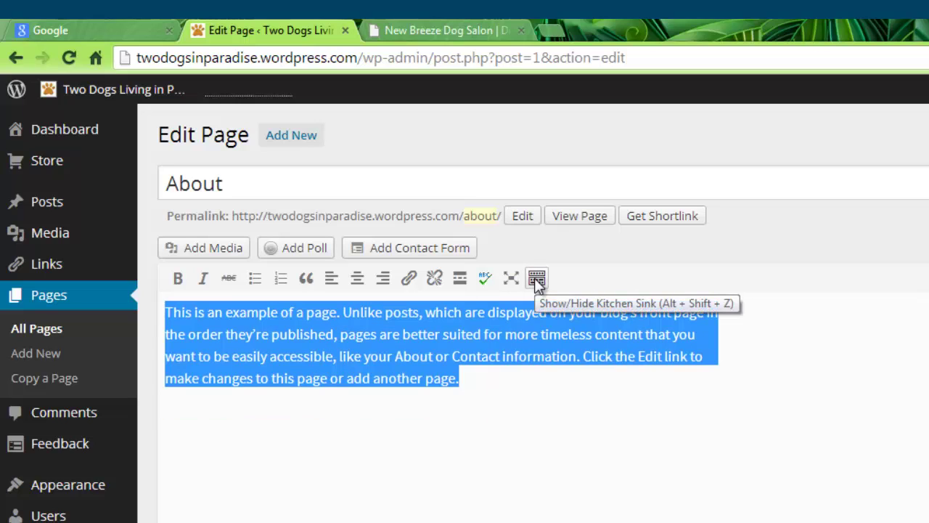
left_click(536, 279)
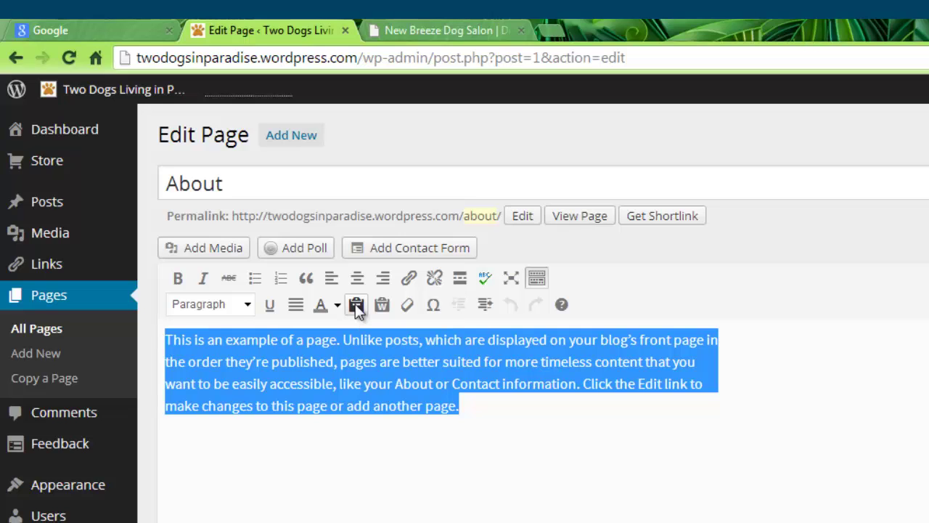
Step: Paste the welcome message as plain text over the sample paragraph and delete the extra blank line
left_click(355, 304)
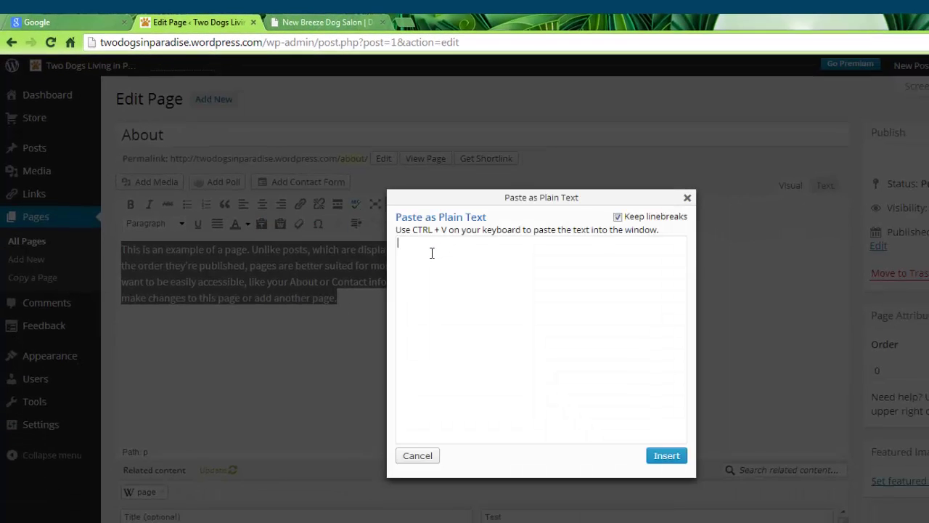
key("ctrl+v")
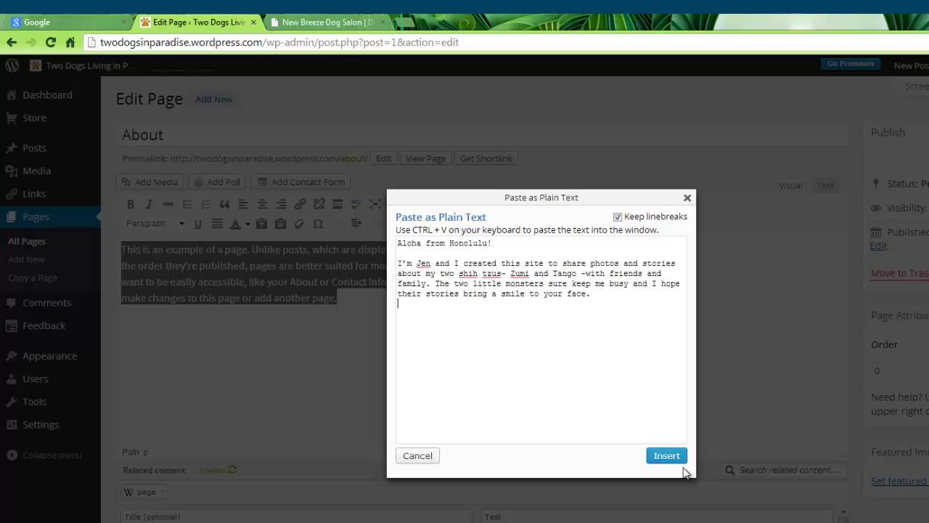
left_click(663, 456)
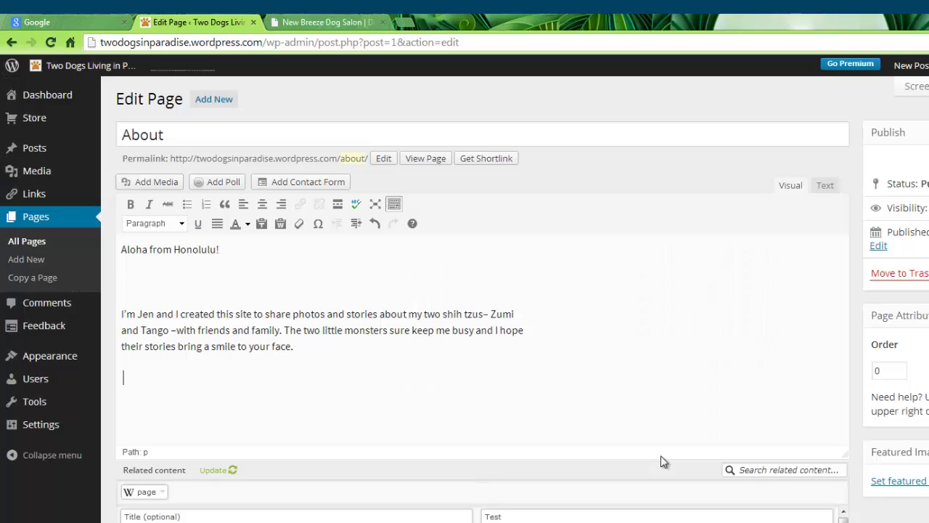
left_click(124, 283)
key("BackSpace")
left_click(150, 360)
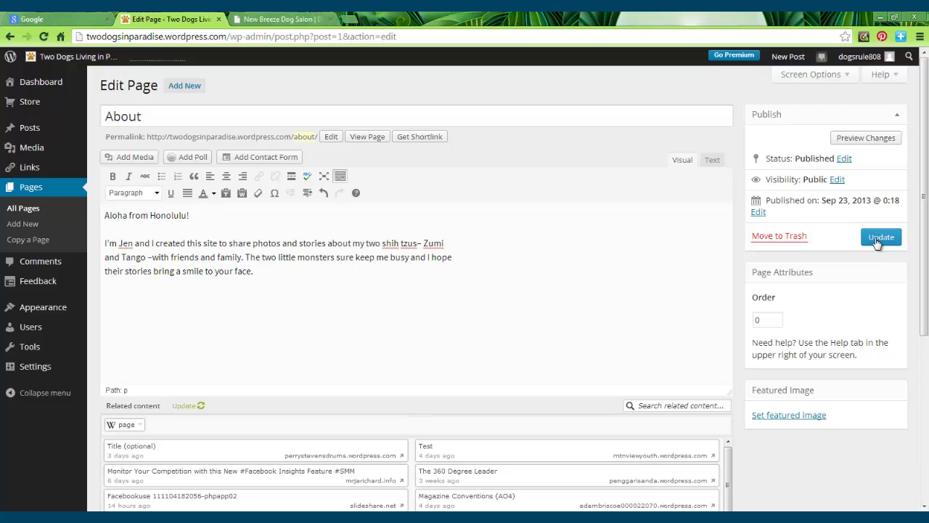
Step: Update the About page and view the live page starting 'Aloha from Honolulu!'
left_click(877, 240)
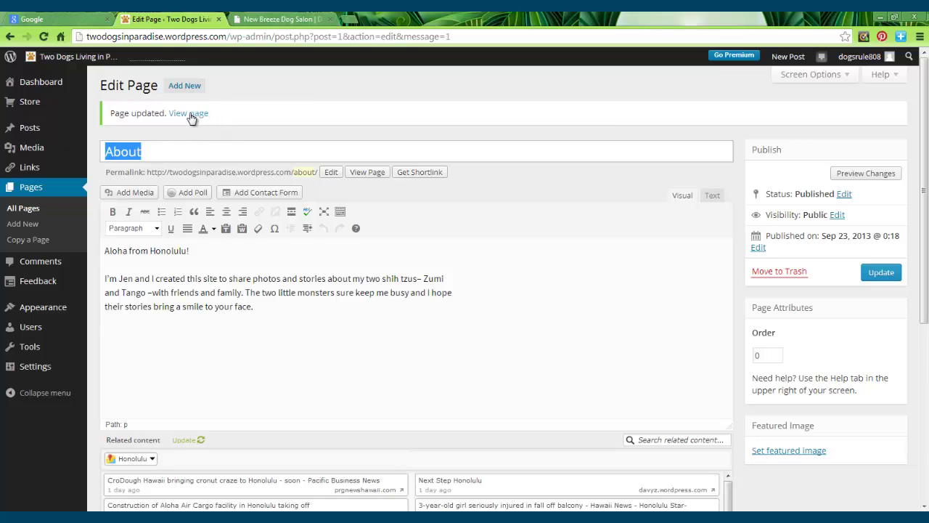
left_click(191, 115)
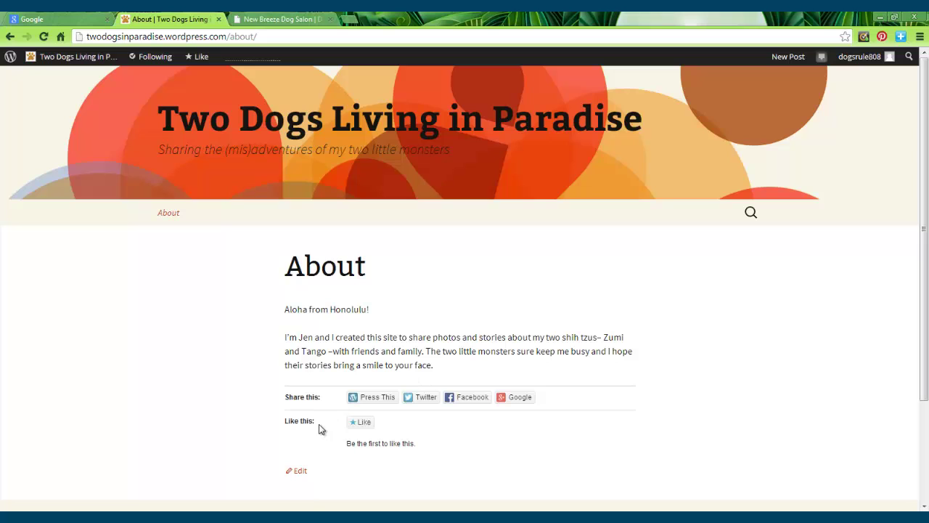
Step: Reopen the About page editor, place the cursor before 'Aloha', and bring up Add Media
left_click(300, 473)
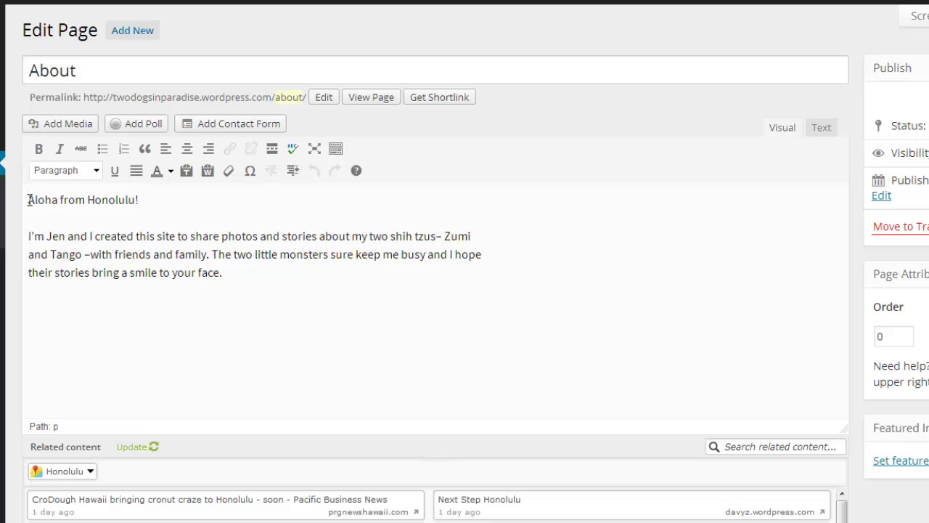
left_click(29, 199)
left_click(73, 125)
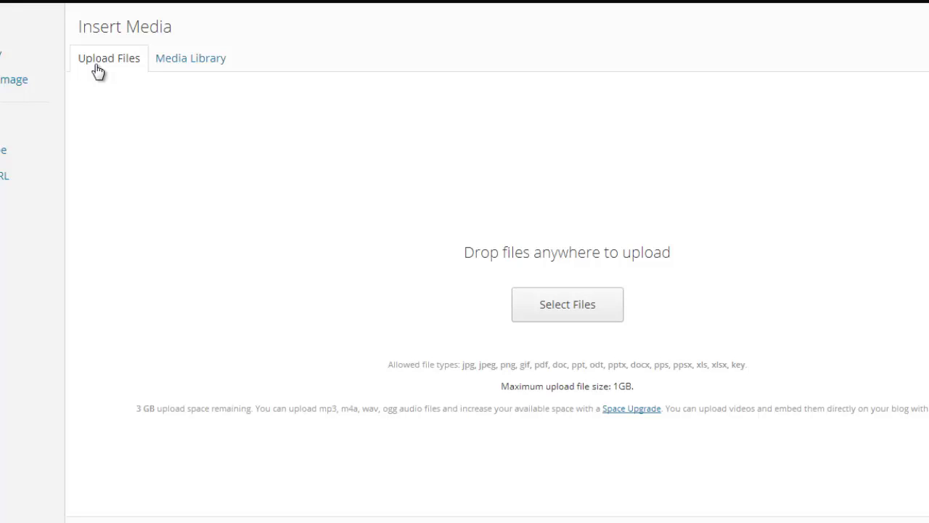
Step: Upload Welcome message - image.jpg from the New website files folder into the media library
left_click(565, 309)
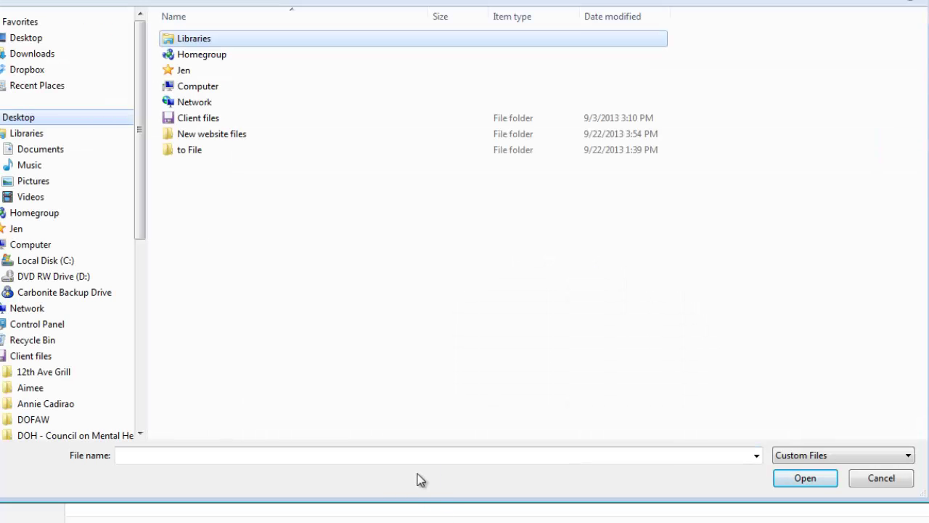
double_click(217, 133)
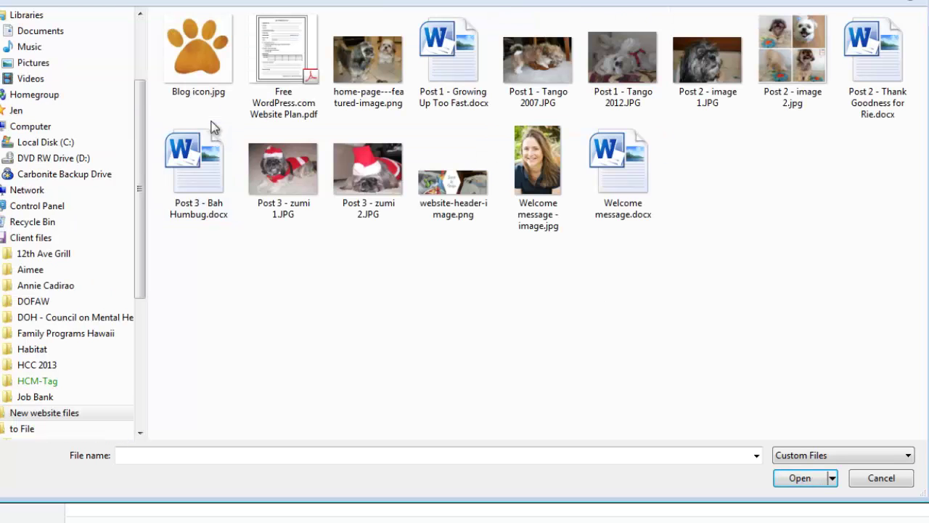
left_click(545, 161)
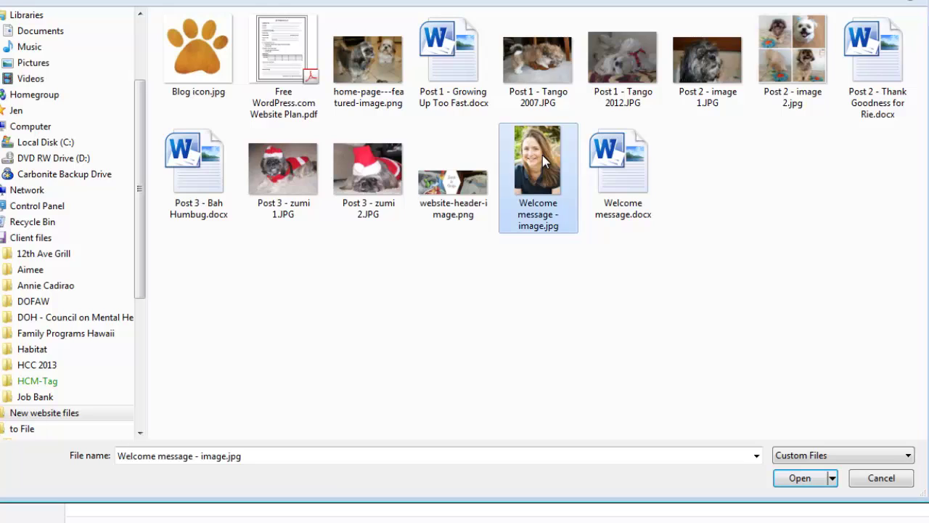
left_click(791, 483)
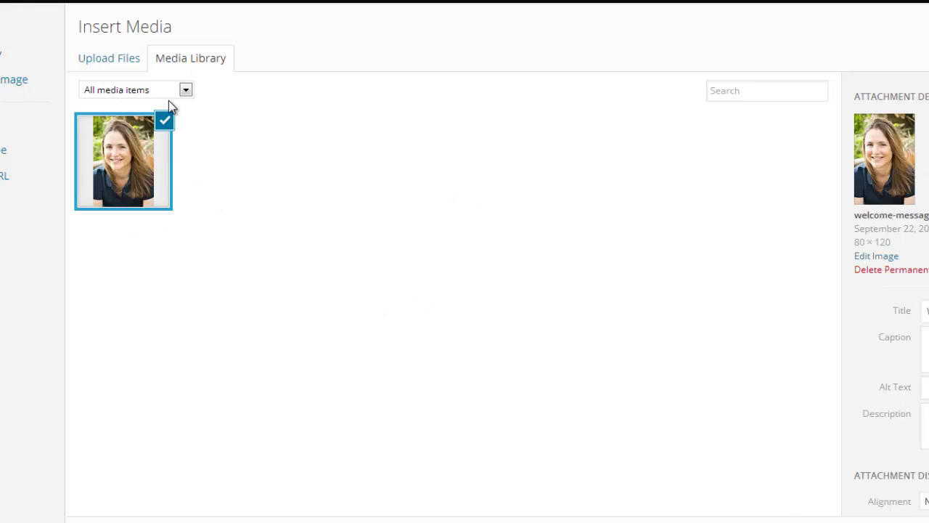
left_click(164, 121)
Step: Select the uploaded photo and change its title to the author's name
left_click(142, 156)
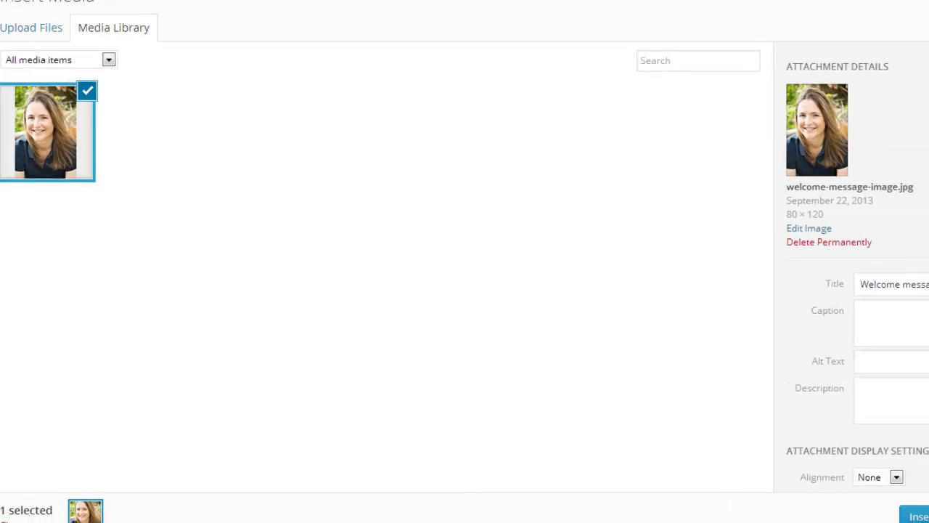
left_click_drag(887, 66, 899, 163)
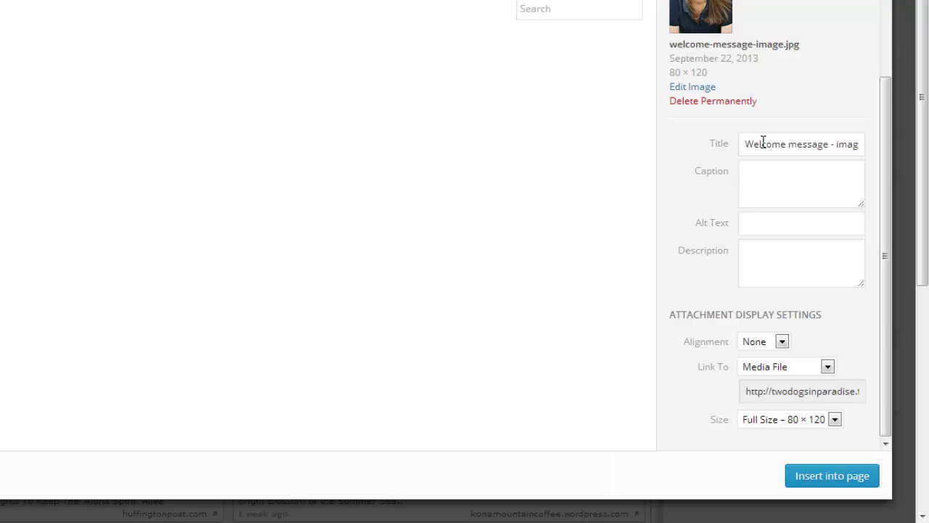
triple_click(763, 143)
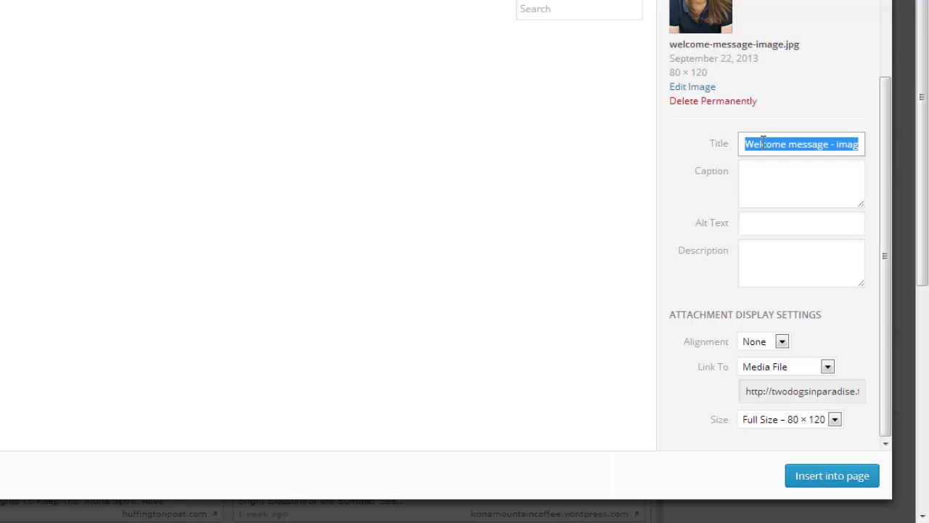
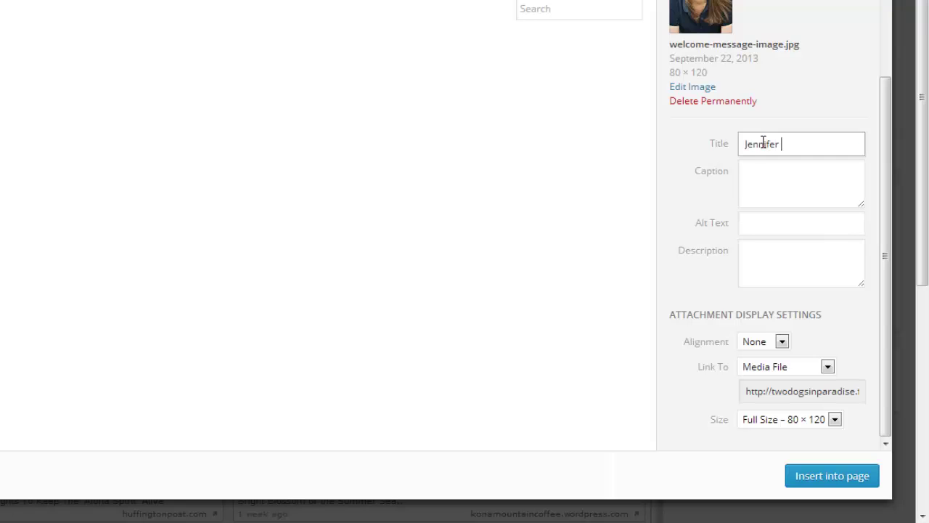
Step: Set alignment Left, link None, Full Size 80 × 120, and insert the image into the page
left_click(783, 342)
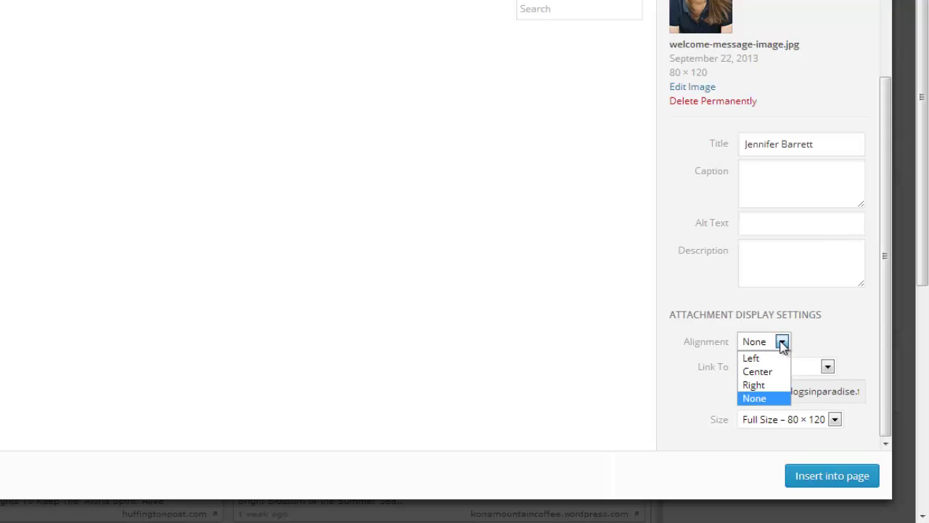
left_click(768, 359)
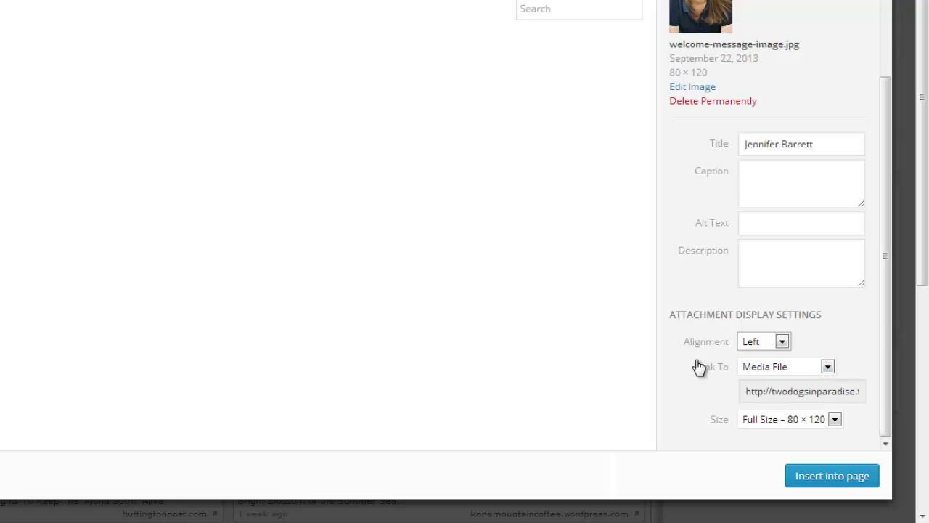
left_click(828, 368)
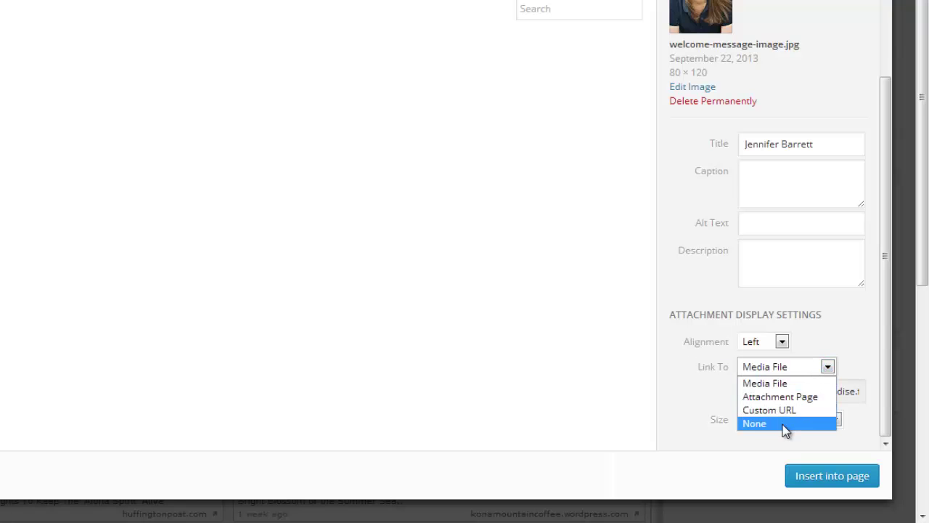
left_click(785, 427)
left_click(827, 395)
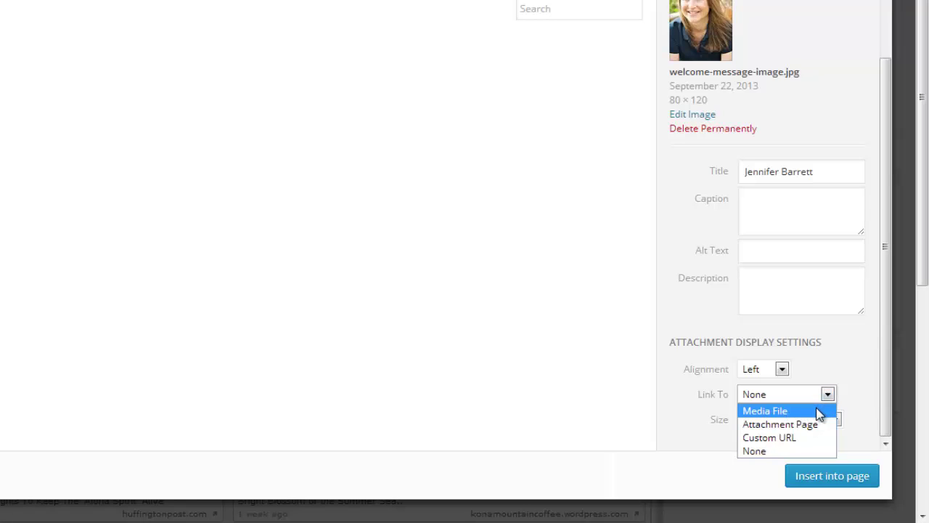
left_click(828, 395)
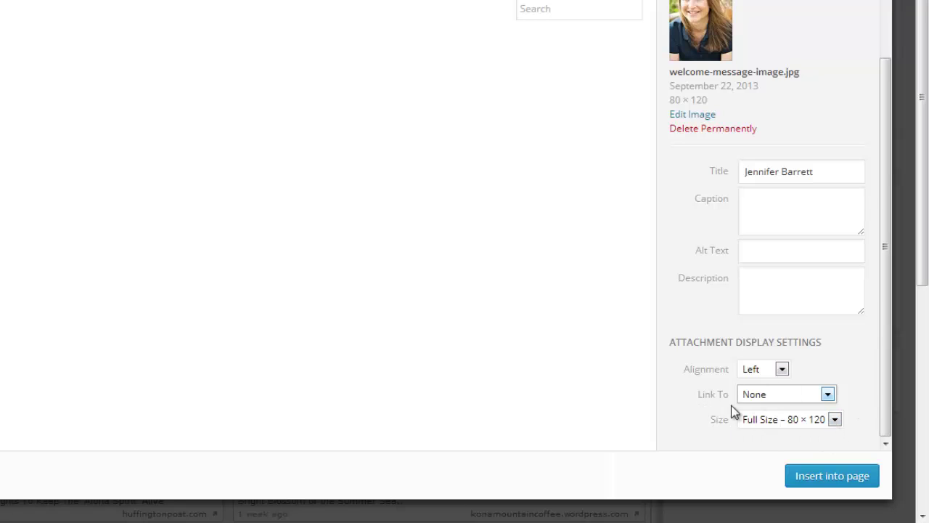
left_click(835, 421)
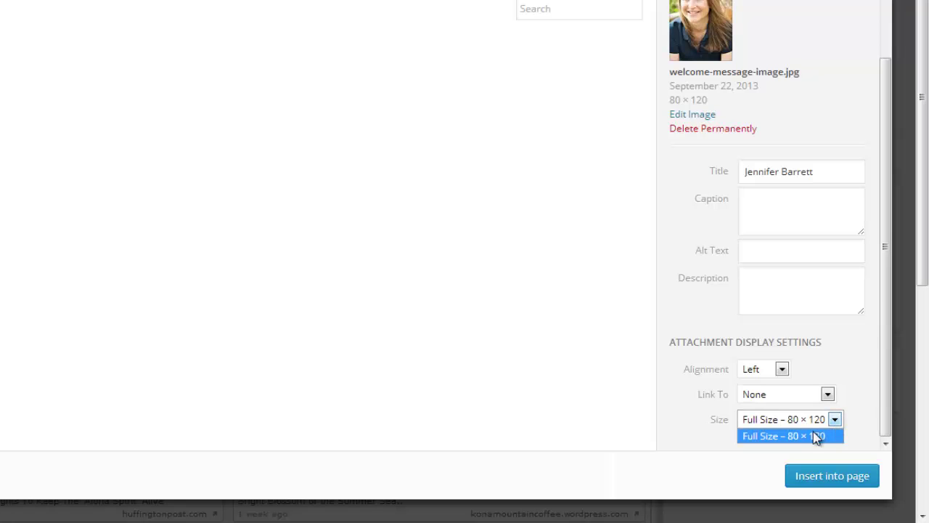
left_click(833, 419)
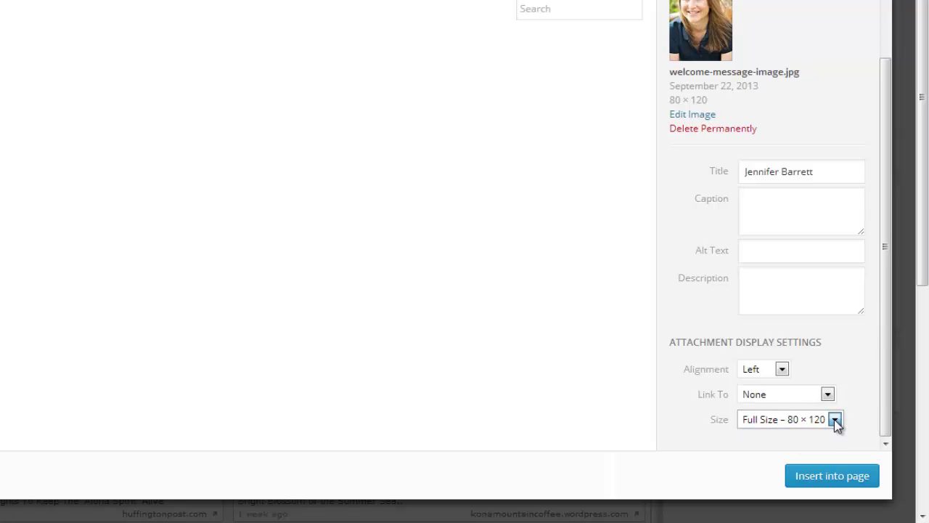
left_click(829, 481)
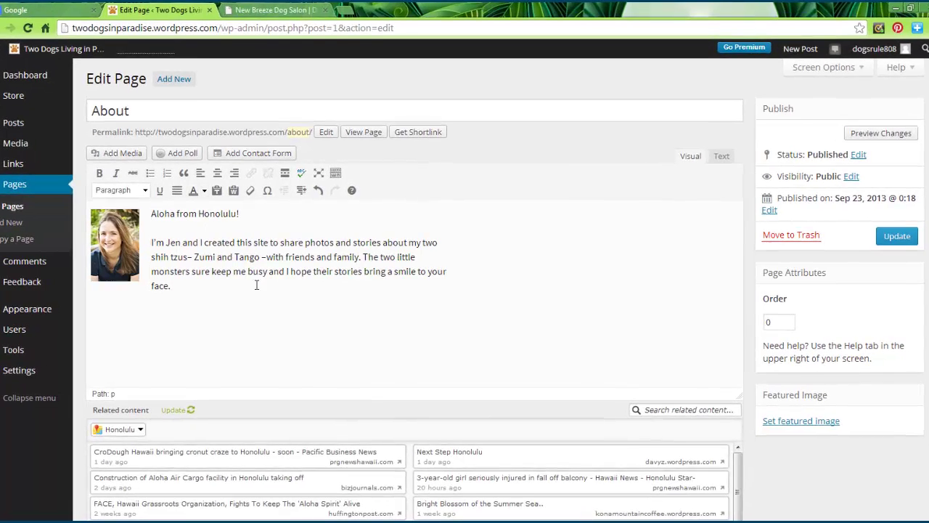
left_click(876, 137)
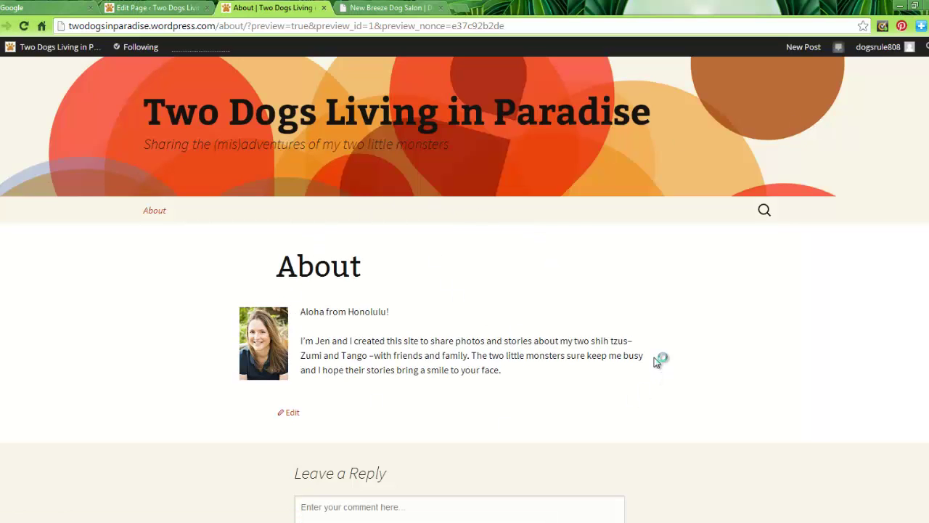
left_click(324, 8)
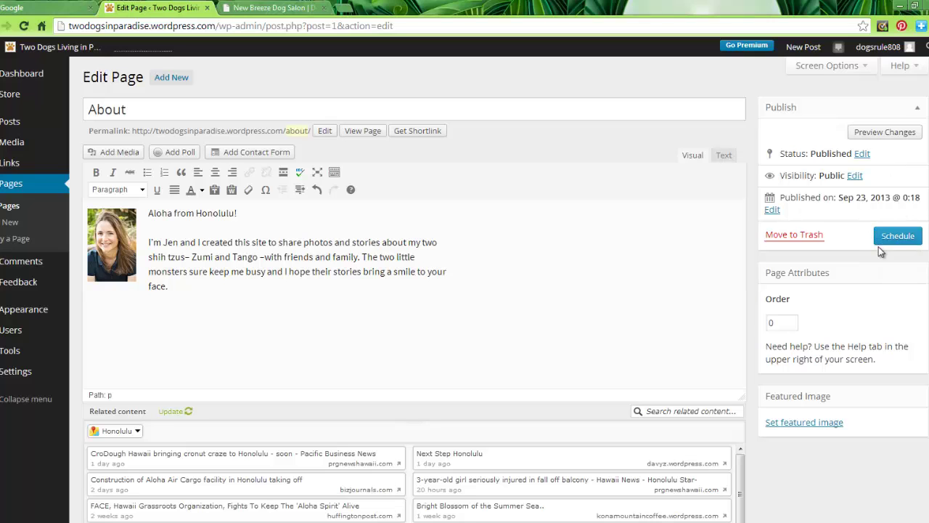
Step: Change the published date to Sep 22, 2013 at 4:00 and update the About page
left_click(773, 210)
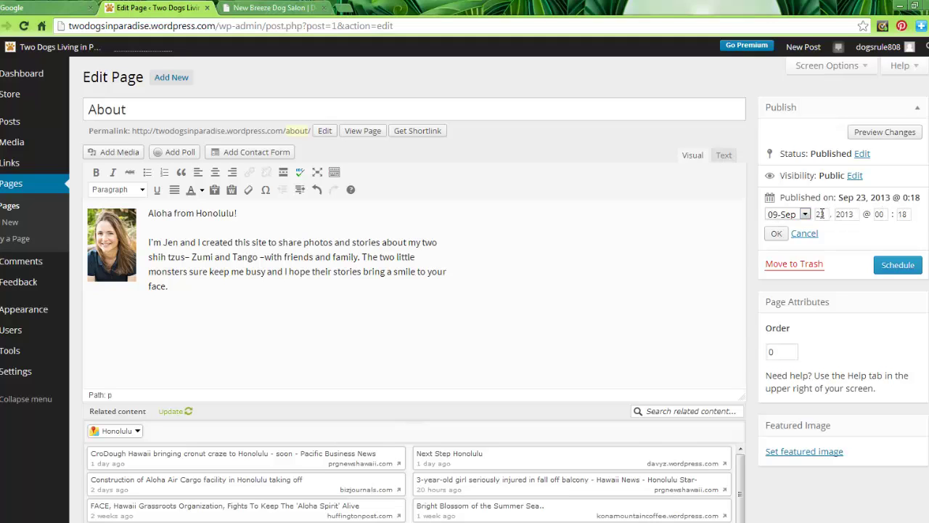
left_click(826, 213)
key("BackSpace")
double_click(881, 214)
type("4")
double_click(905, 214)
type("00")
left_click(776, 234)
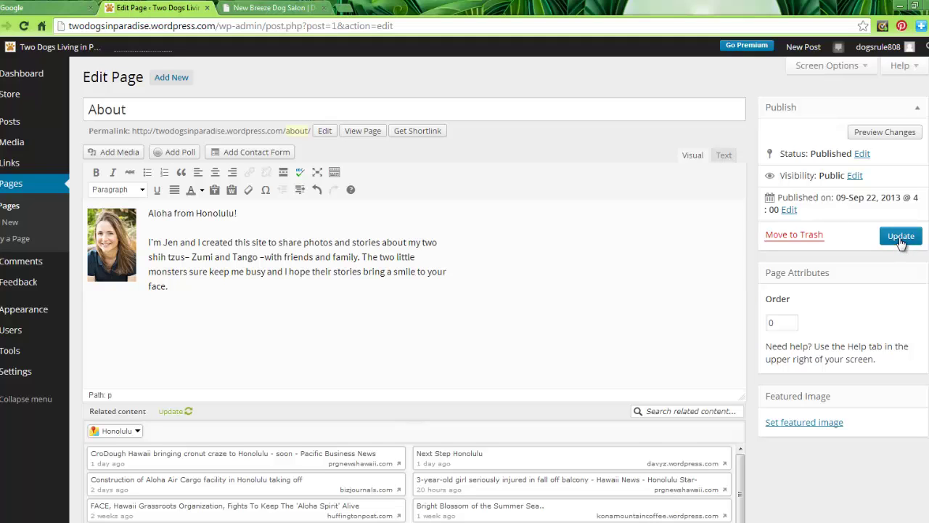
left_click(901, 241)
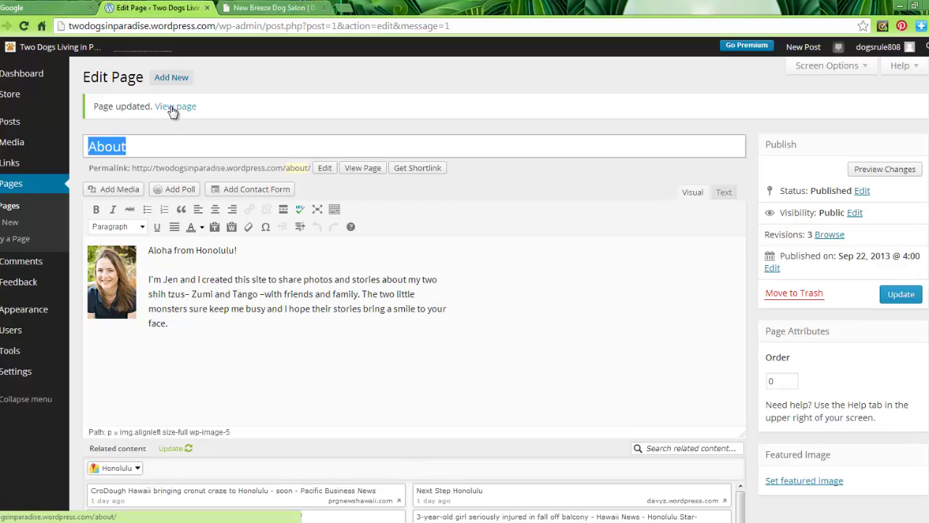
Step: Check the live About page with its photo, then go back to the Two Dogs Living in Paradise Dashboard
left_click(173, 109)
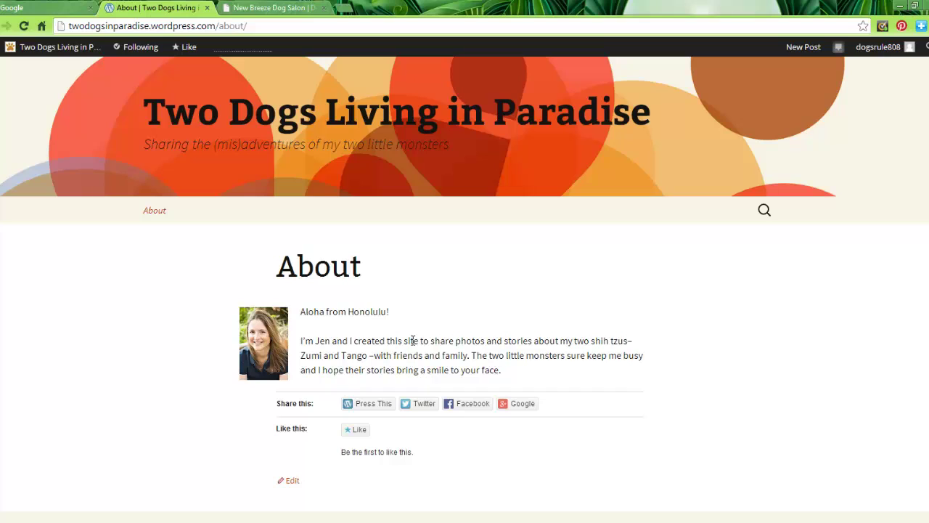
mouse_move(50, 48)
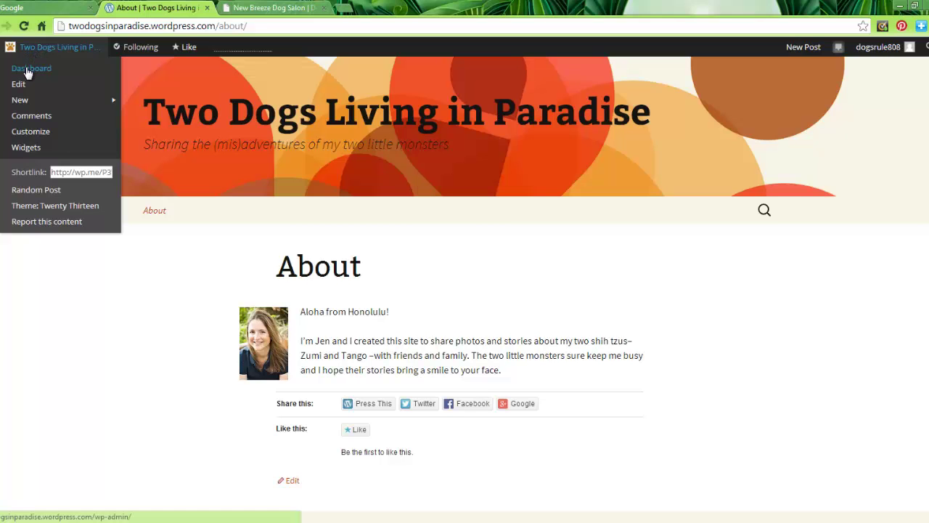
left_click(27, 69)
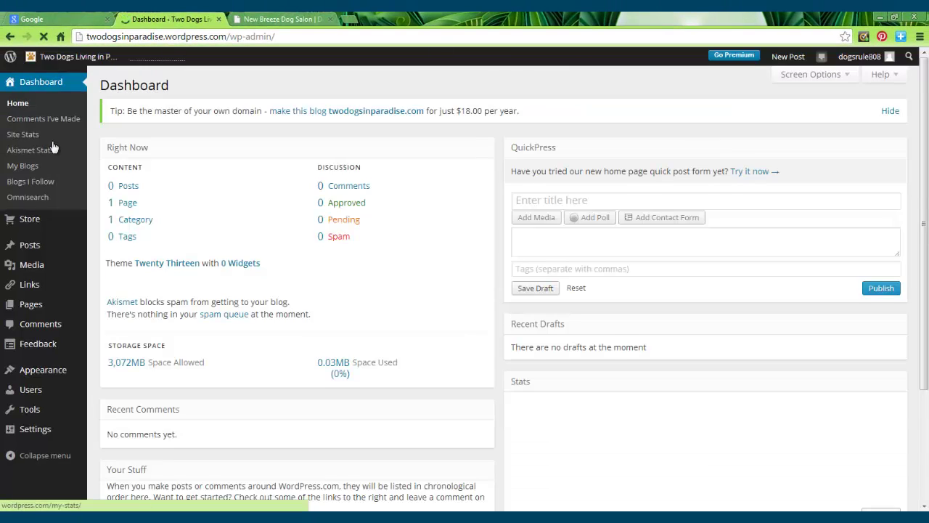
Step: From the Pages list, add a new page and title it 'Contact'
left_click(129, 204)
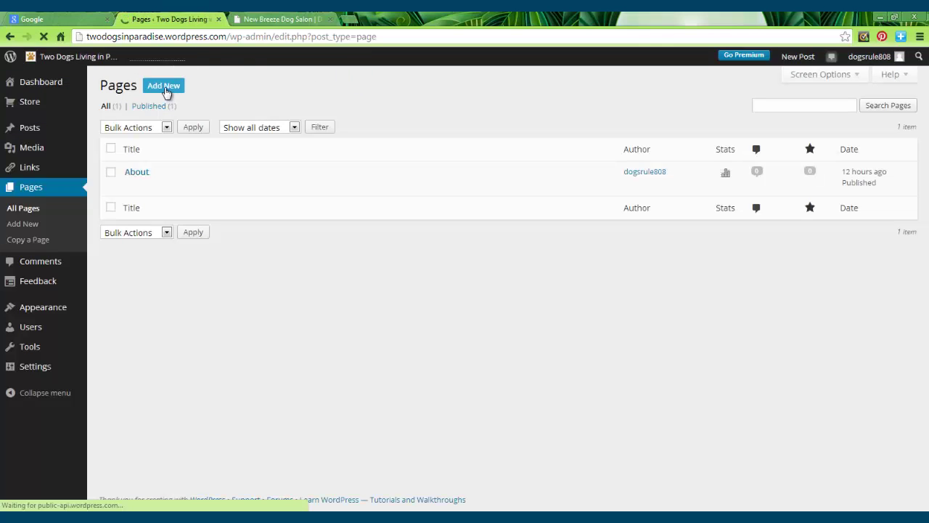
left_click(165, 86)
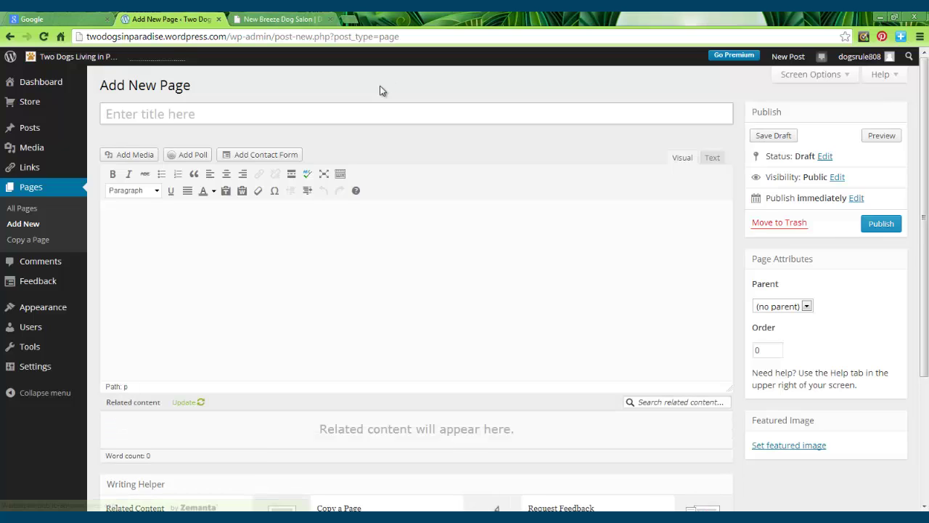
type("Contac")
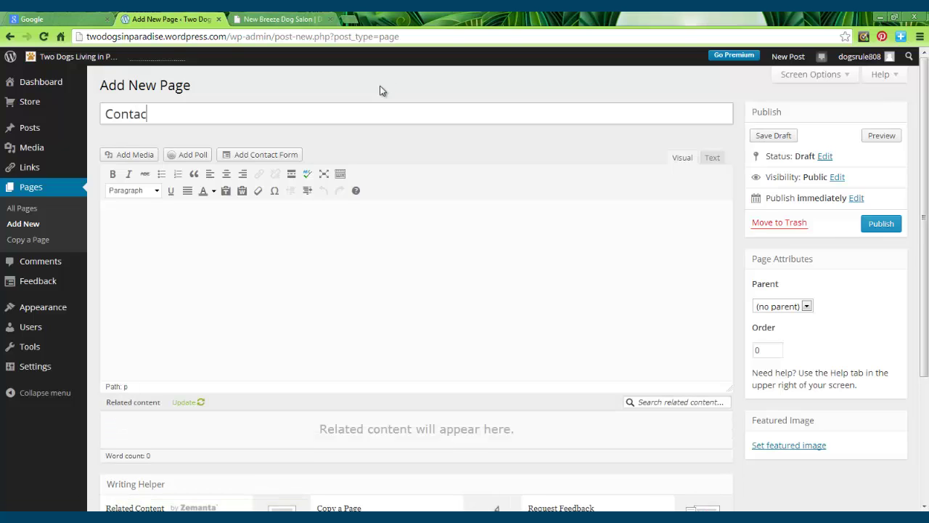
type("t")
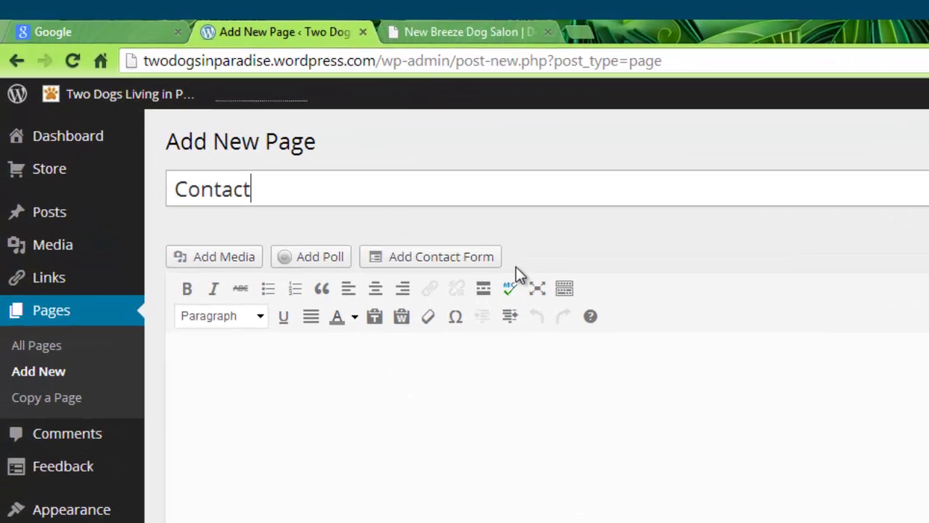
Step: Open the contact form builder, leave the Name field unchanged, and delete the Website field
left_click(462, 257)
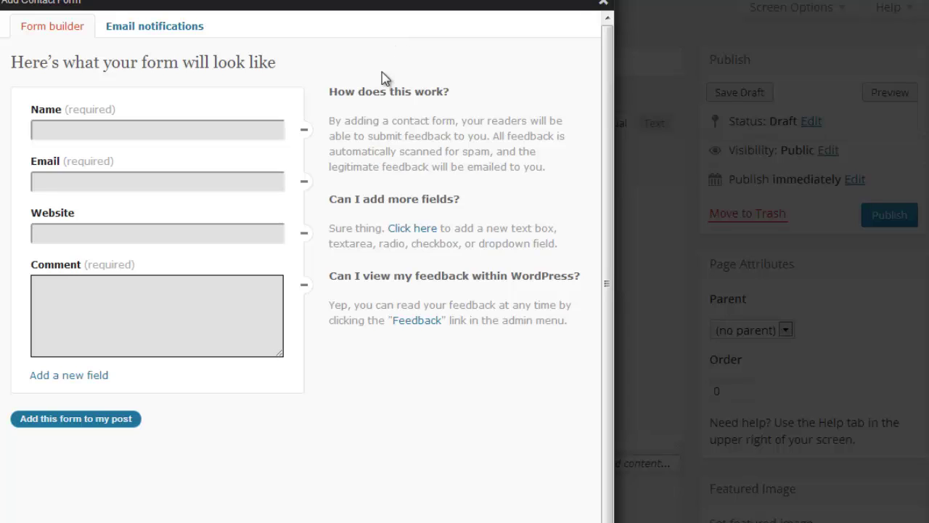
mouse_move(114, 94)
left_click(275, 111)
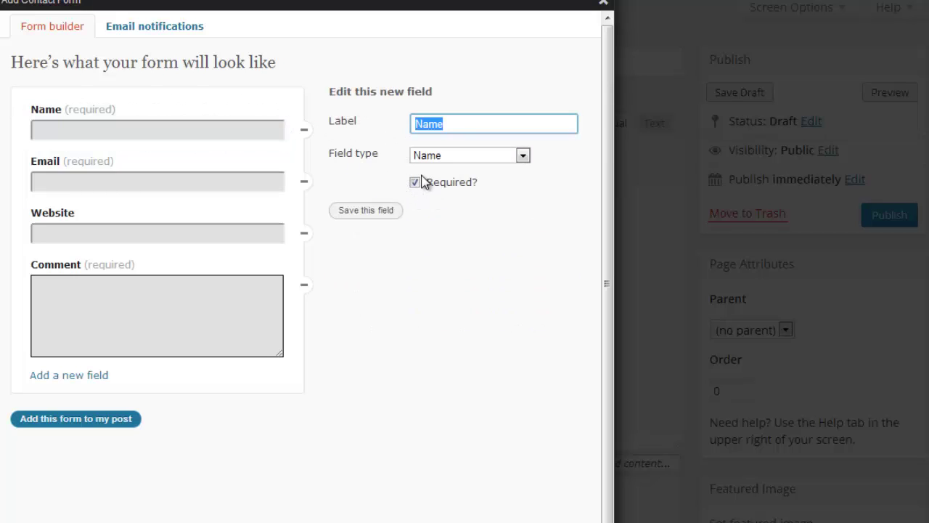
left_click(363, 210)
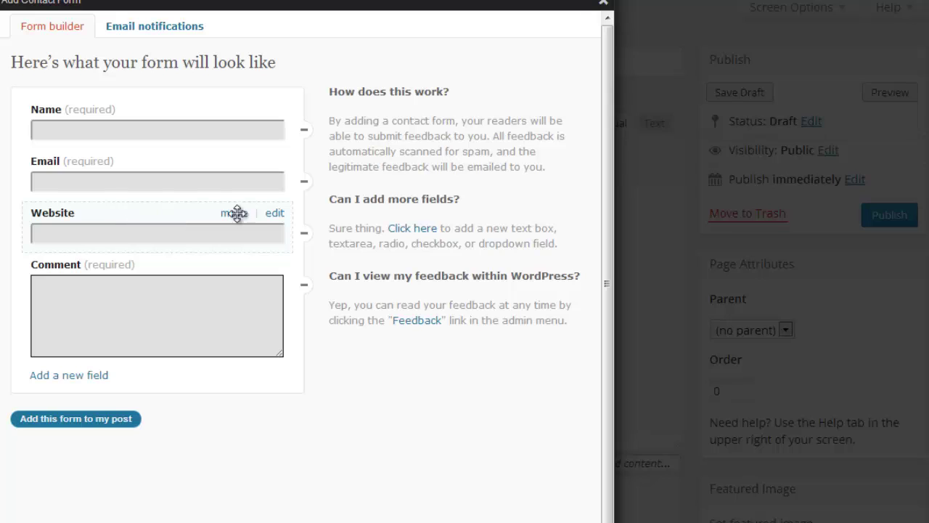
left_click(304, 236)
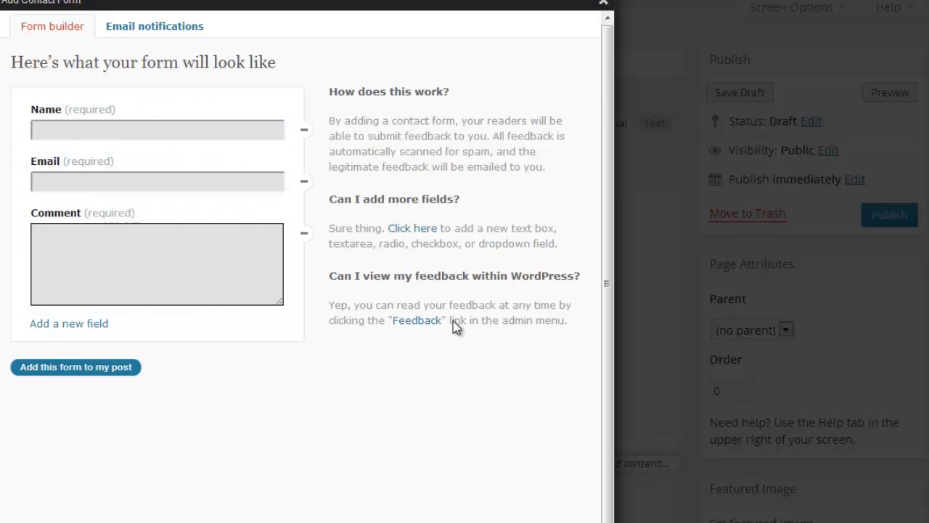
Step: Add and remove a test Text field, then insert the Name, Email and Comment form
left_click(60, 326)
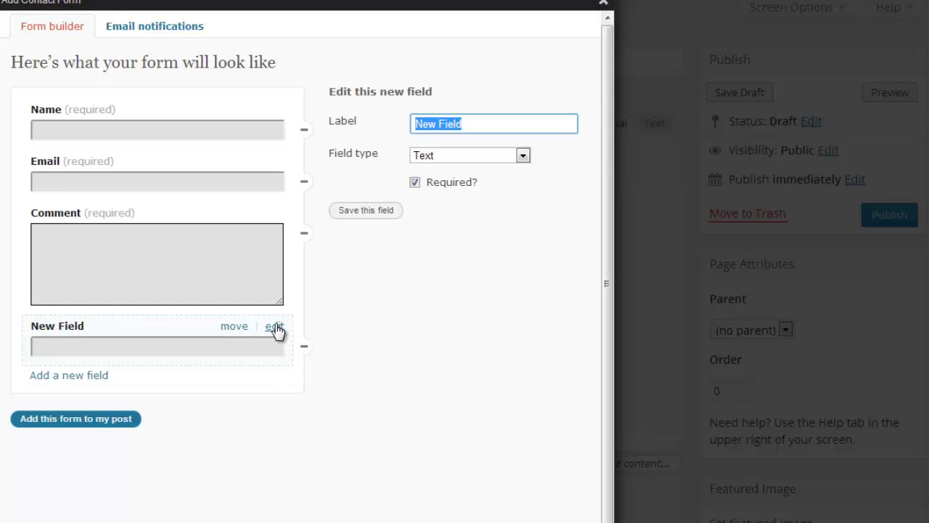
left_click(524, 158)
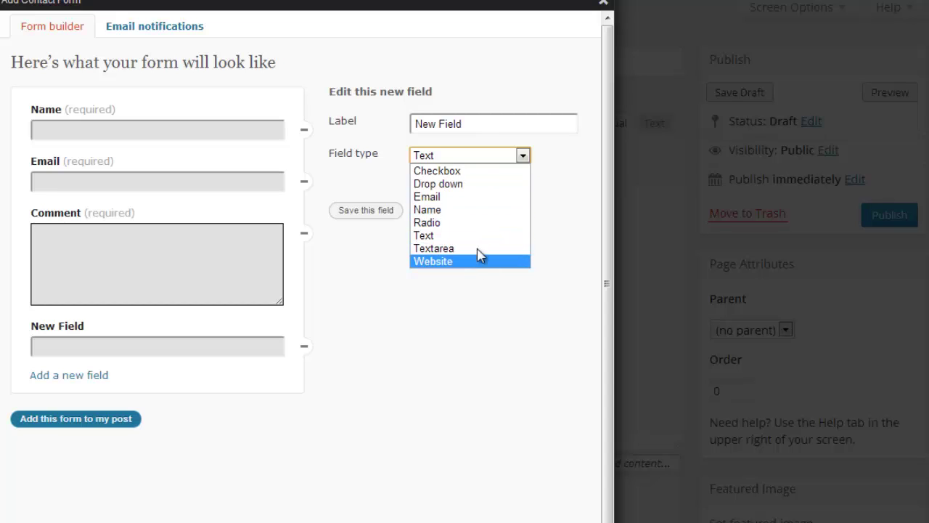
left_click(523, 156)
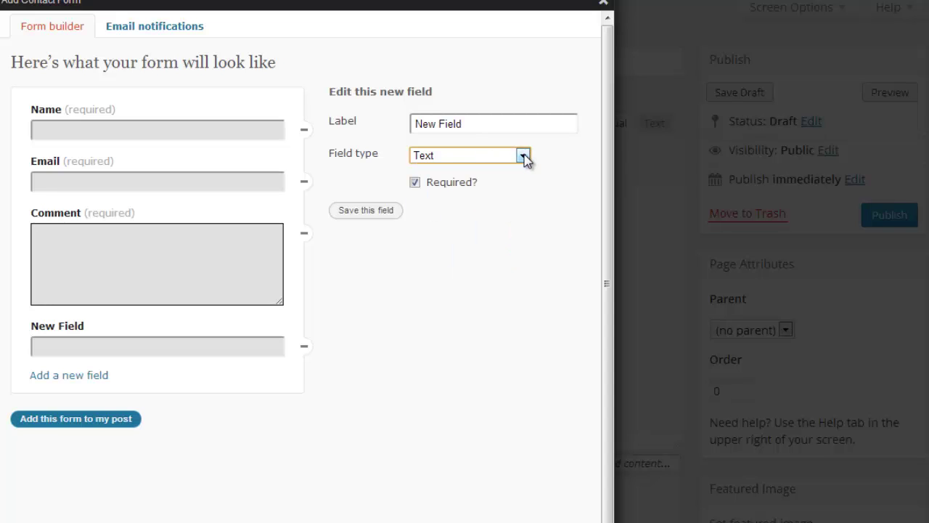
left_click(304, 350)
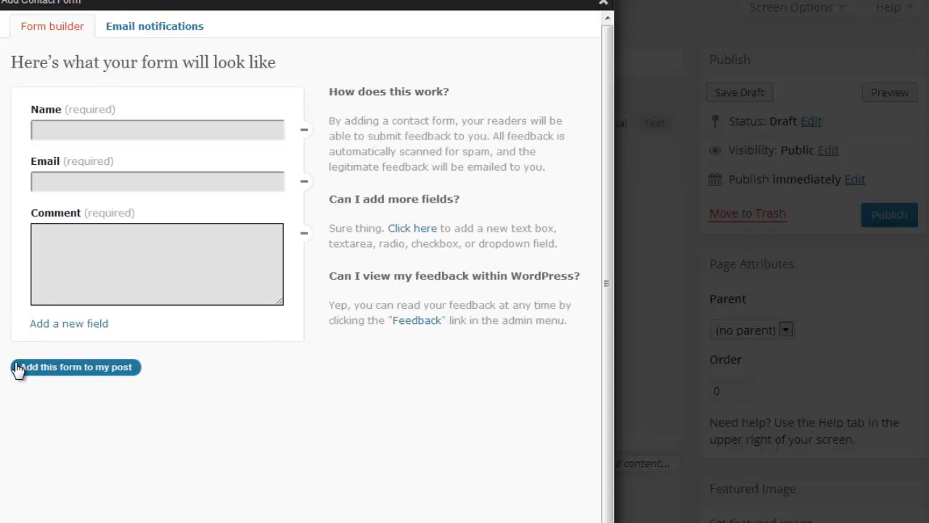
left_click(96, 368)
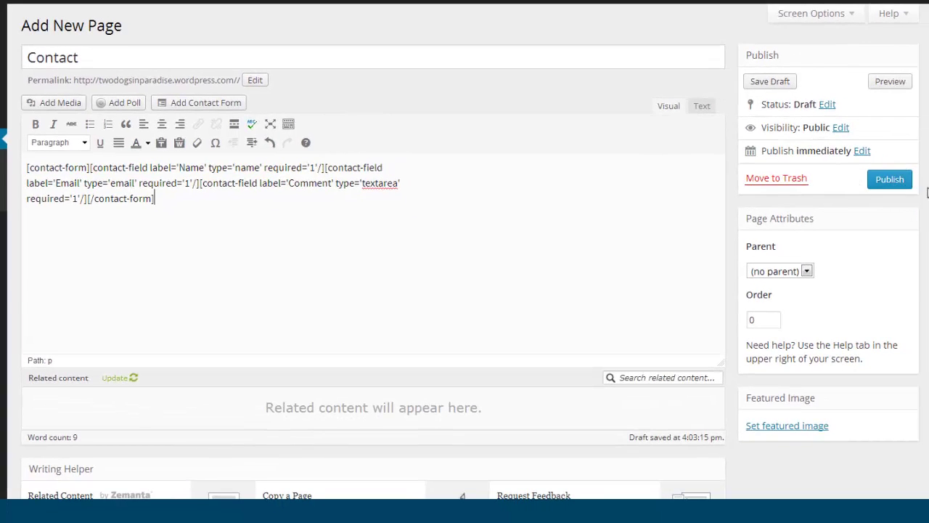
Step: Publish the Contact page and scroll the live page down to the form's Submit button
left_click(896, 182)
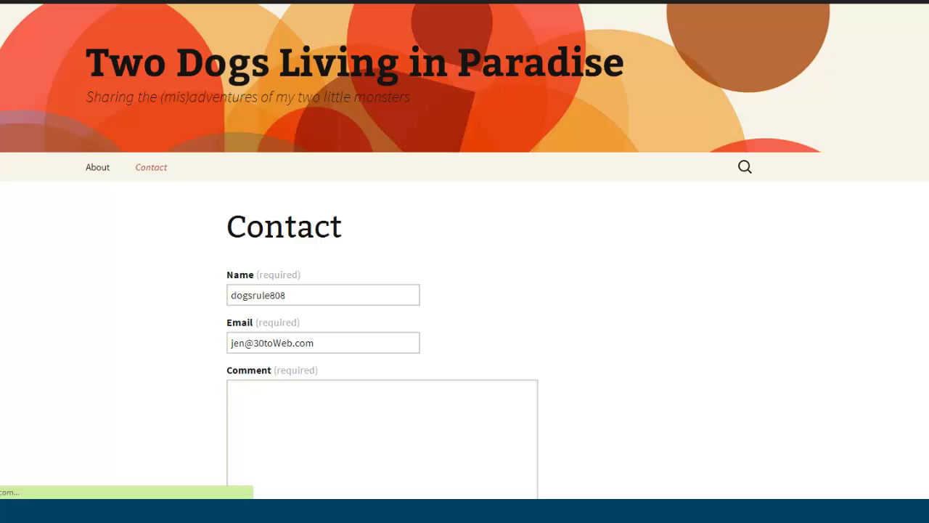
scroll(801, 72, "down", 2)
scroll(801, 72, "down", 1)
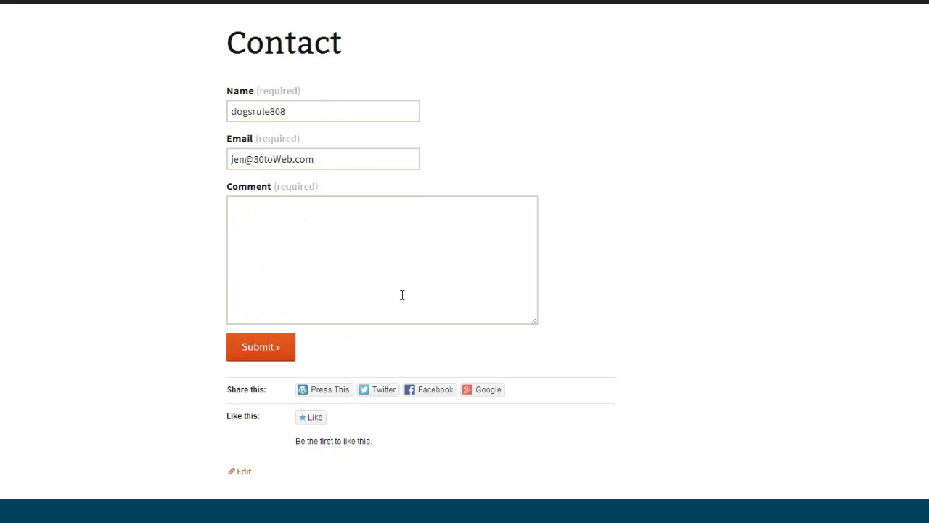
Step: Submit a test message through the contact form, then start a blank new page via New > Page
left_click(258, 349)
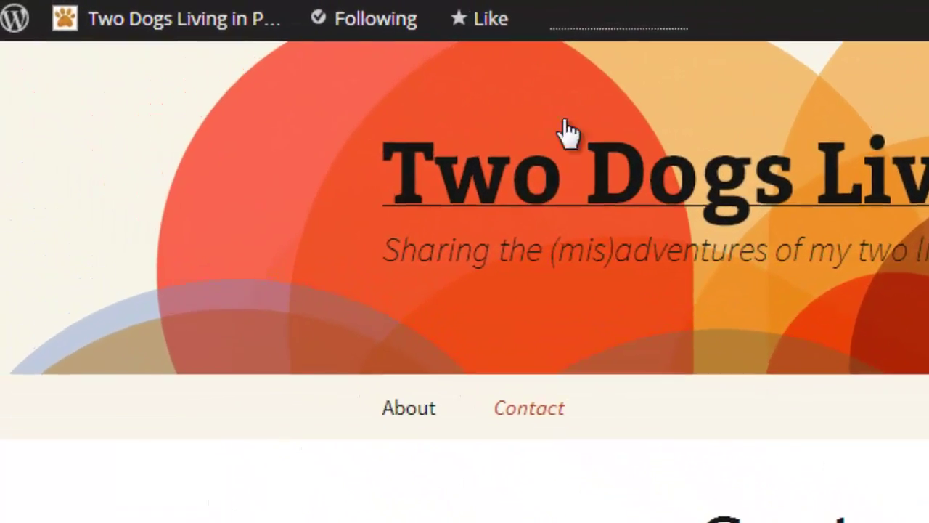
mouse_move(236, 18)
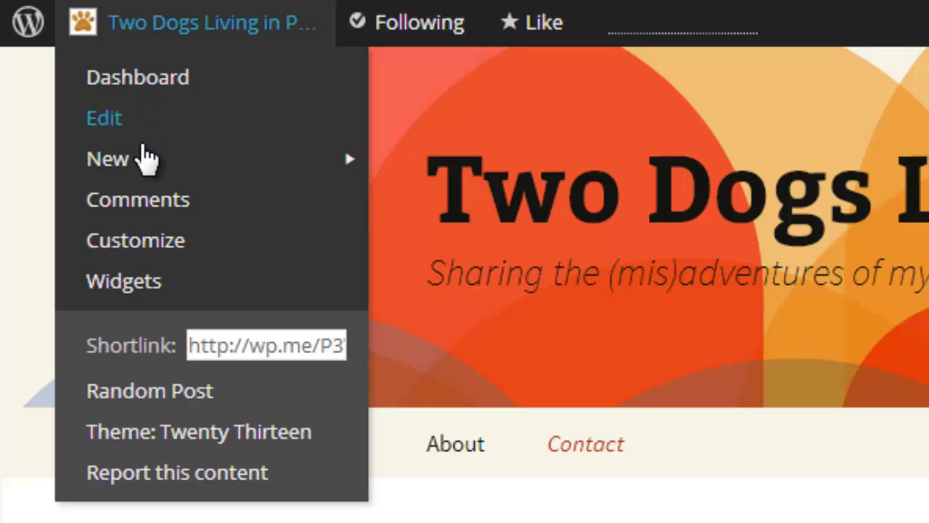
mouse_move(148, 175)
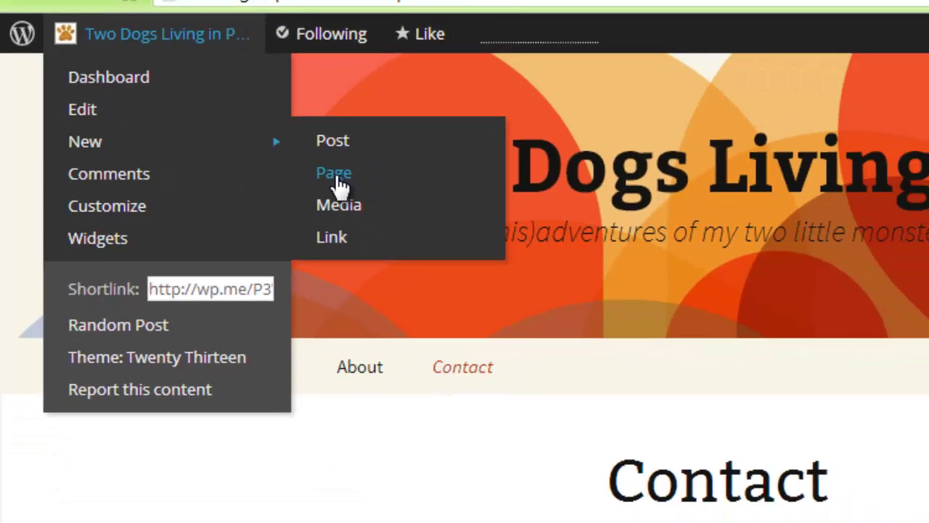
left_click(425, 202)
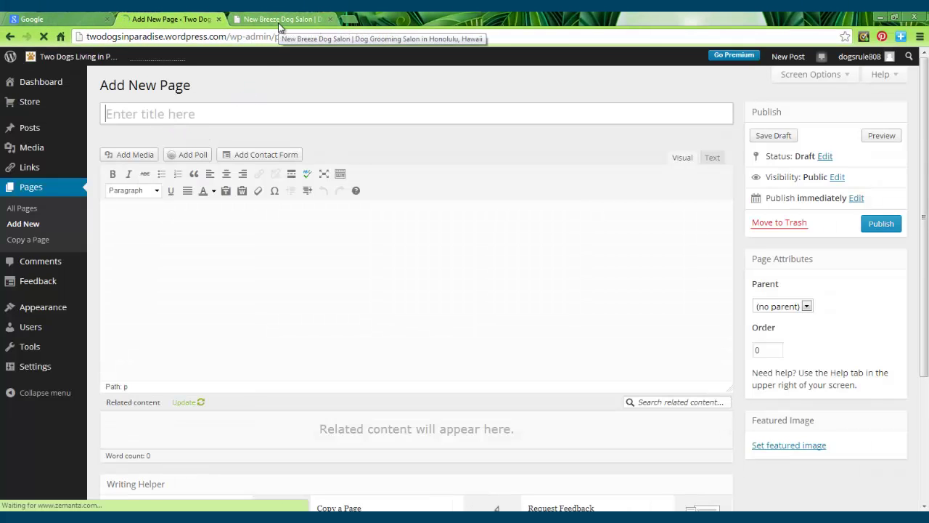
Step: Title the new page 'Gallery' and move into the empty body so the draft auto-saves
type("Ga;")
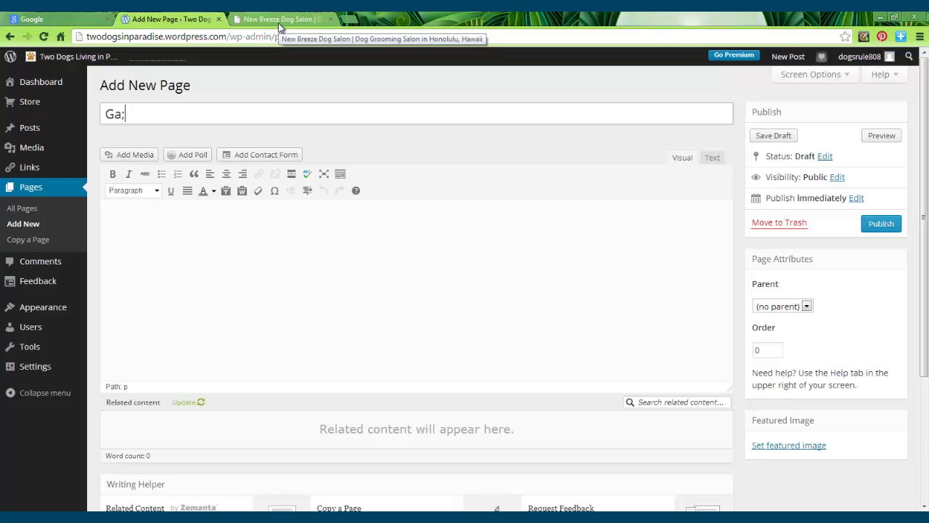
type(";ery")
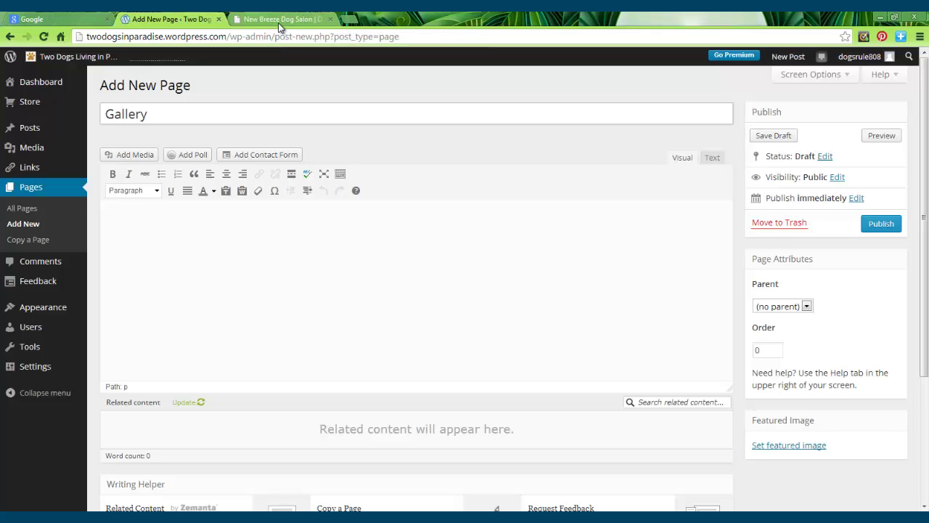
left_click(161, 222)
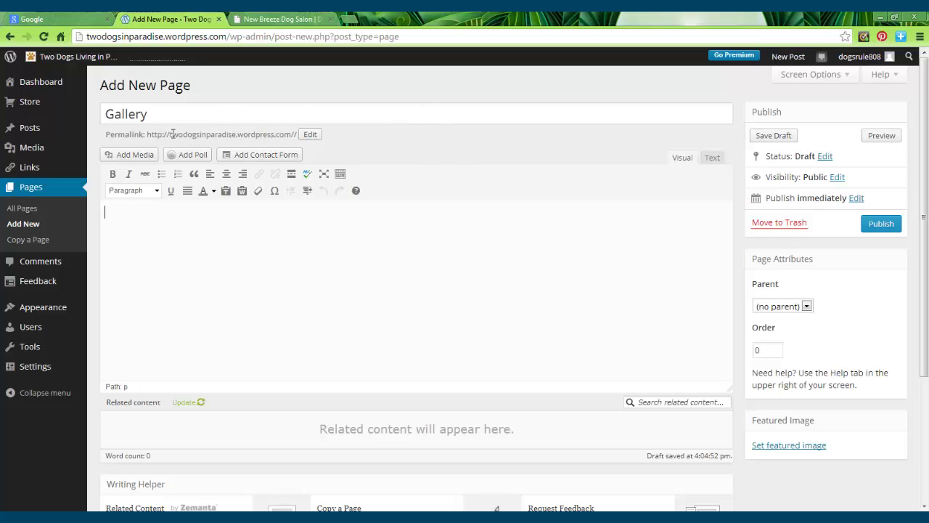
Step: Upload the home-page featured image, Tango 2007/2012, Post 2 image 1/2 and zumi 1/2 photos
left_click(135, 155)
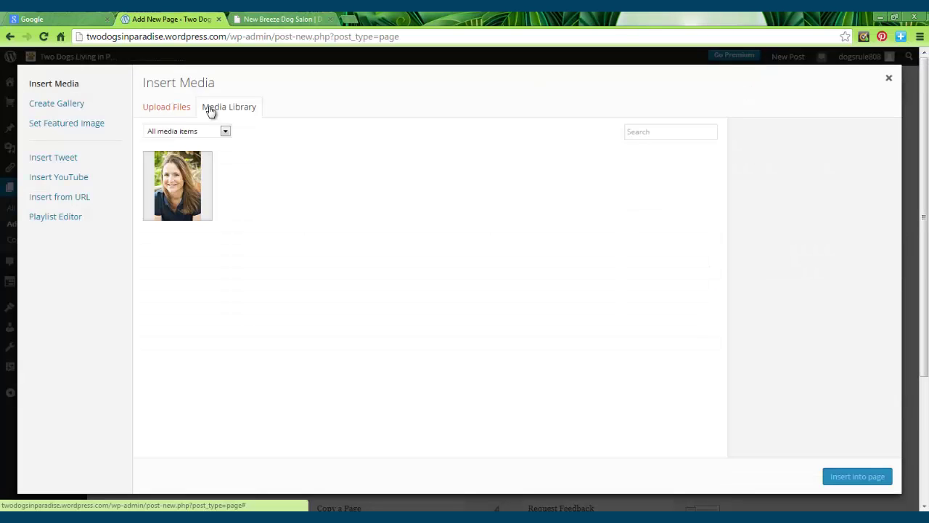
left_click(163, 108)
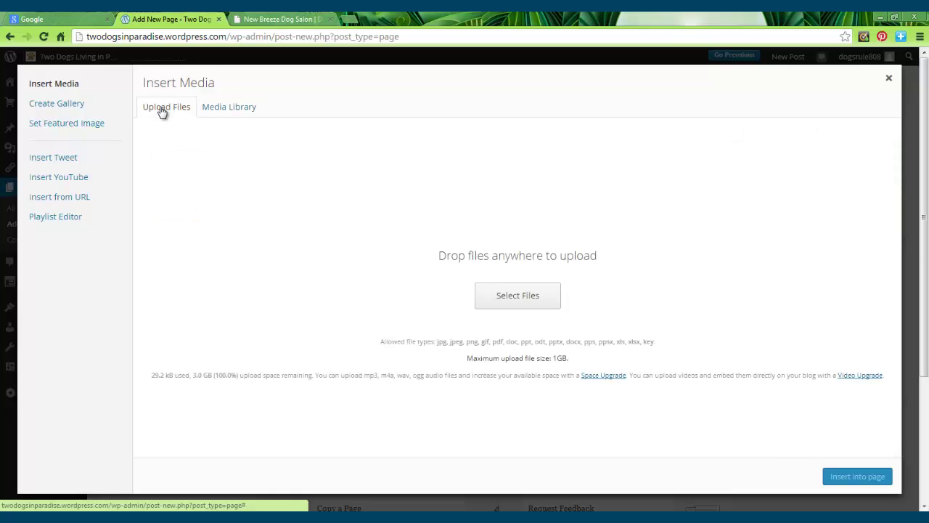
left_click(516, 298)
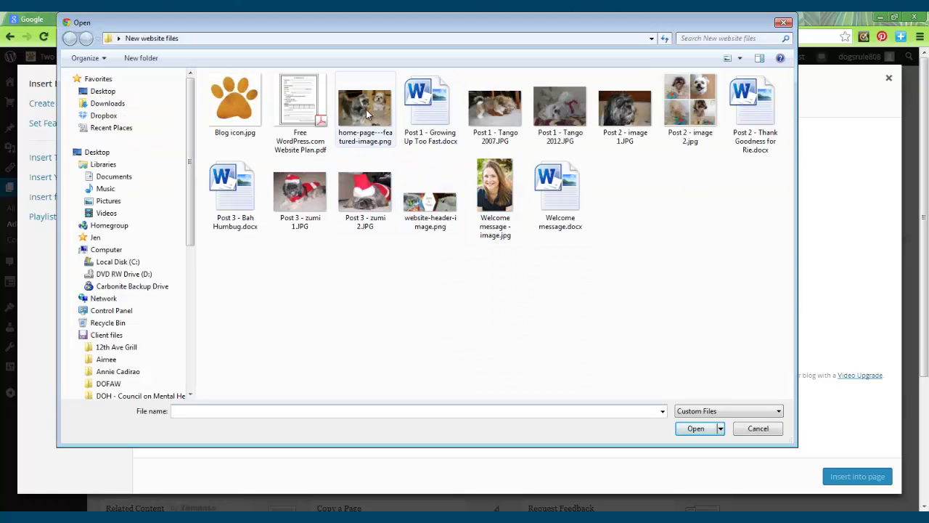
left_click(366, 108)
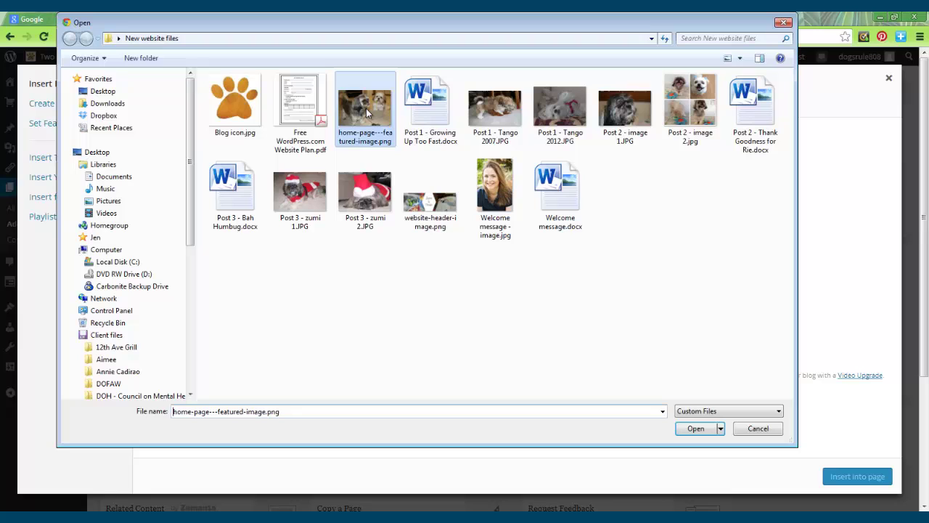
left_click(481, 109, "ctrl")
left_click(546, 106, "ctrl")
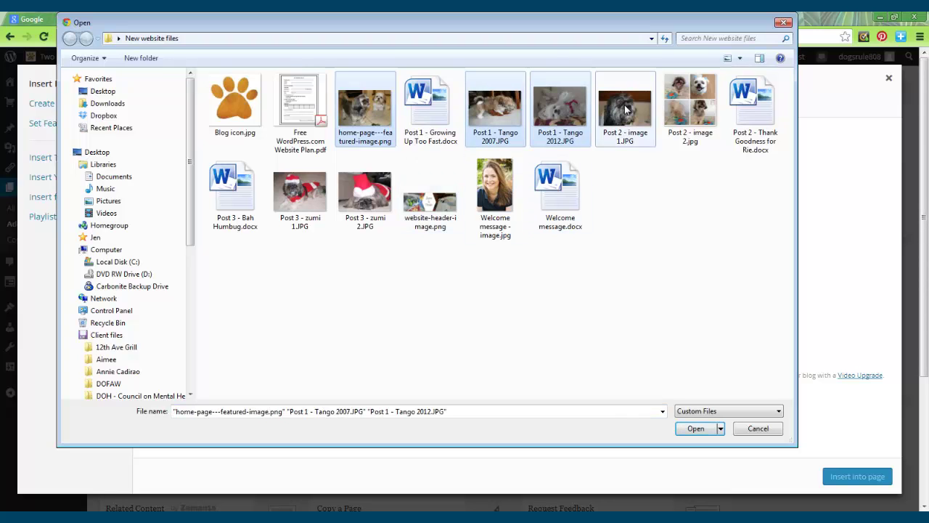
left_click(624, 107, "ctrl")
left_click(300, 191, "ctrl")
left_click(372, 191, "ctrl")
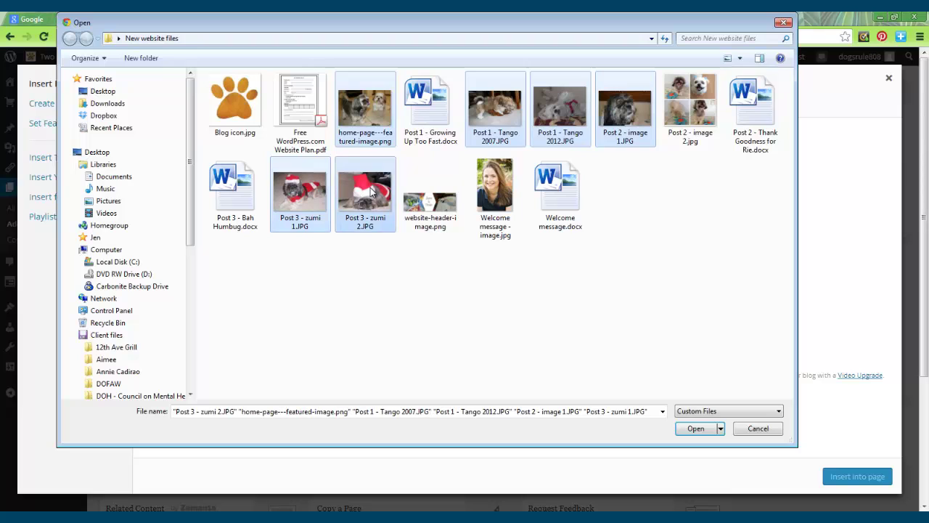
left_click(682, 109, "ctrl")
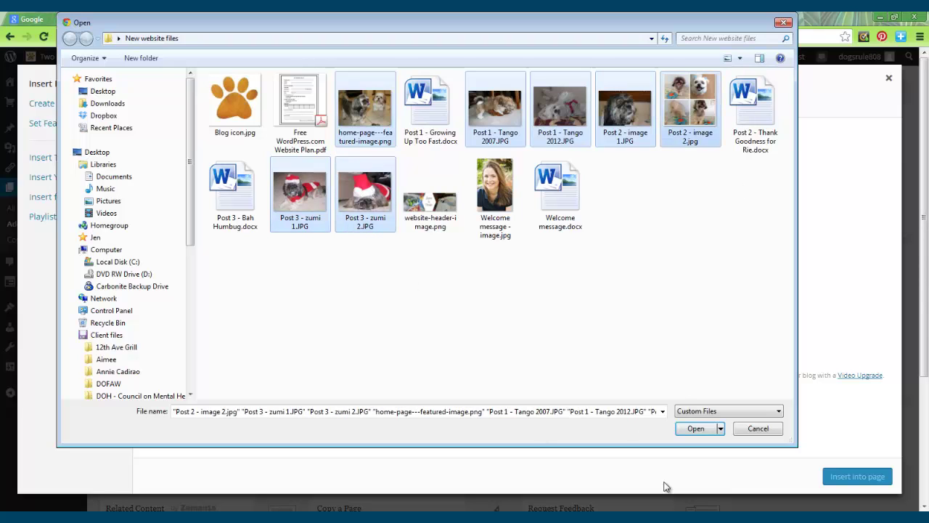
left_click(694, 429)
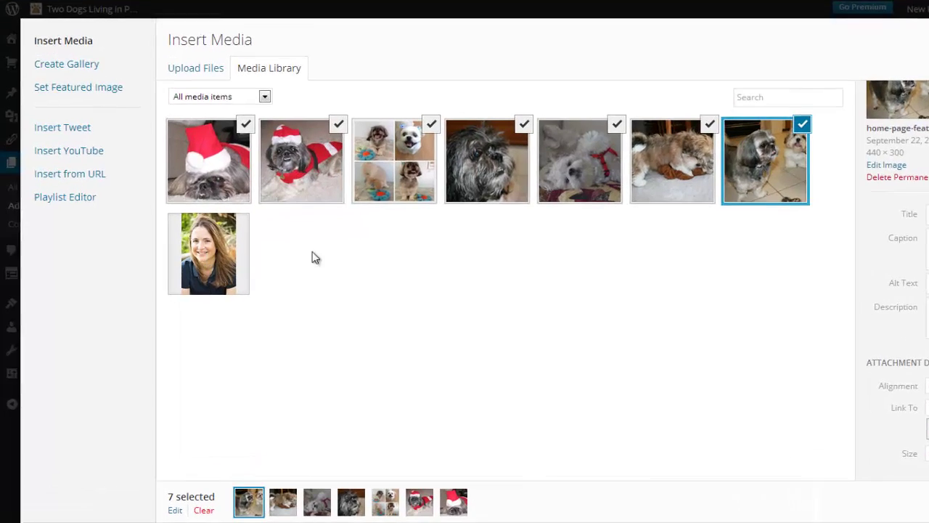
Step: Deselect the portrait and select the Santa-hat, collage, dark, white, toy and tiles dog photos for a gallery
left_click(218, 249)
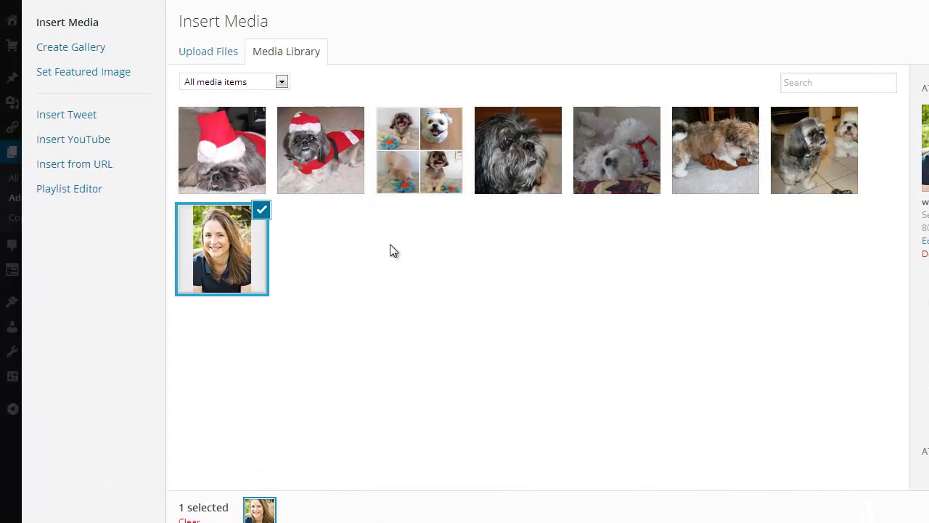
left_click(243, 250)
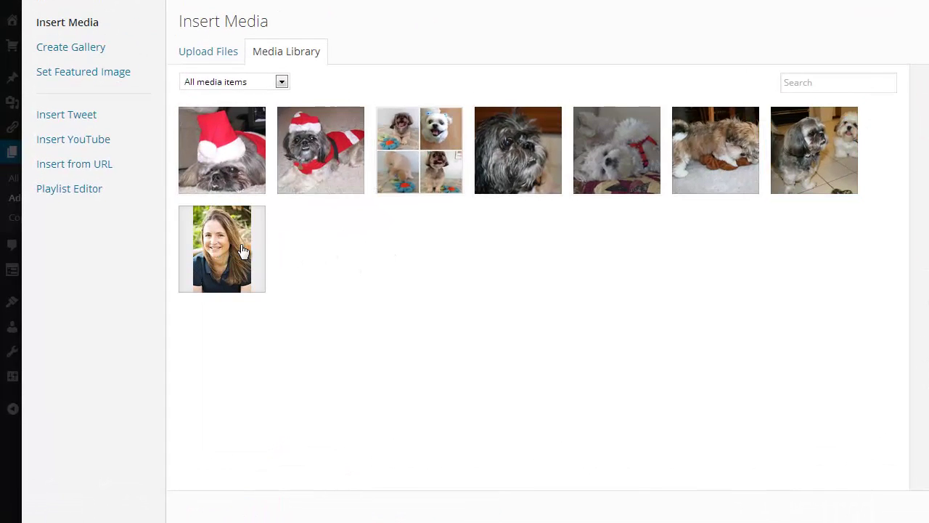
left_click(254, 142)
left_click(343, 142)
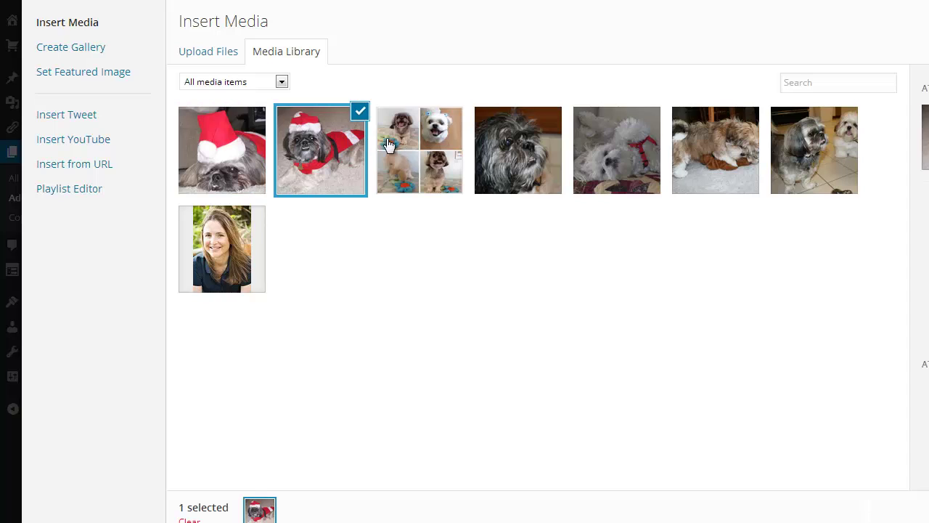
left_click(236, 142)
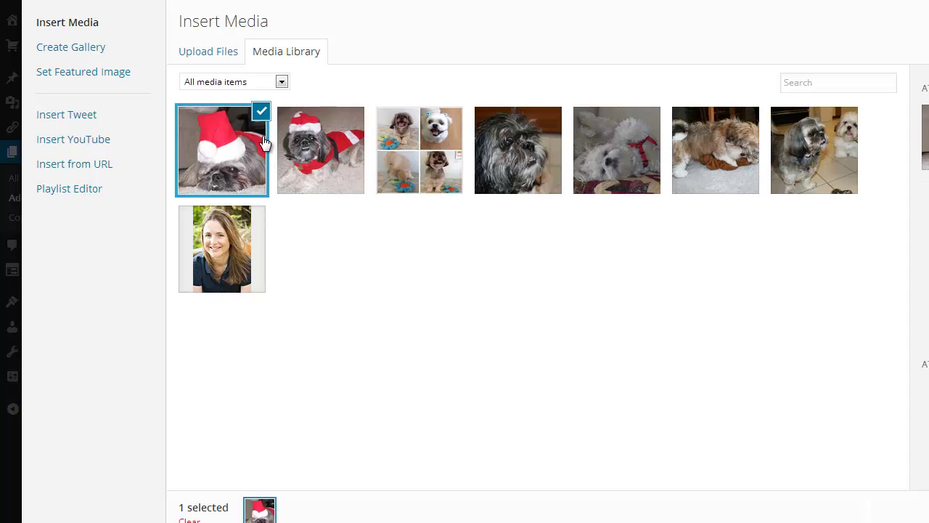
left_click(305, 167, "ctrl")
left_click(427, 154, "ctrl")
left_click(522, 149, "ctrl")
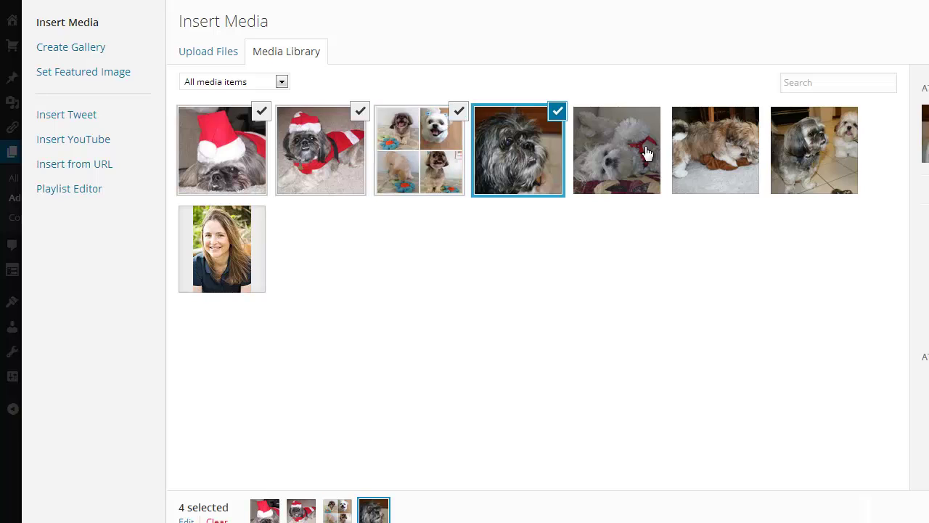
left_click(617, 151, "ctrl")
left_click(719, 153, "ctrl")
left_click(836, 156, "ctrl")
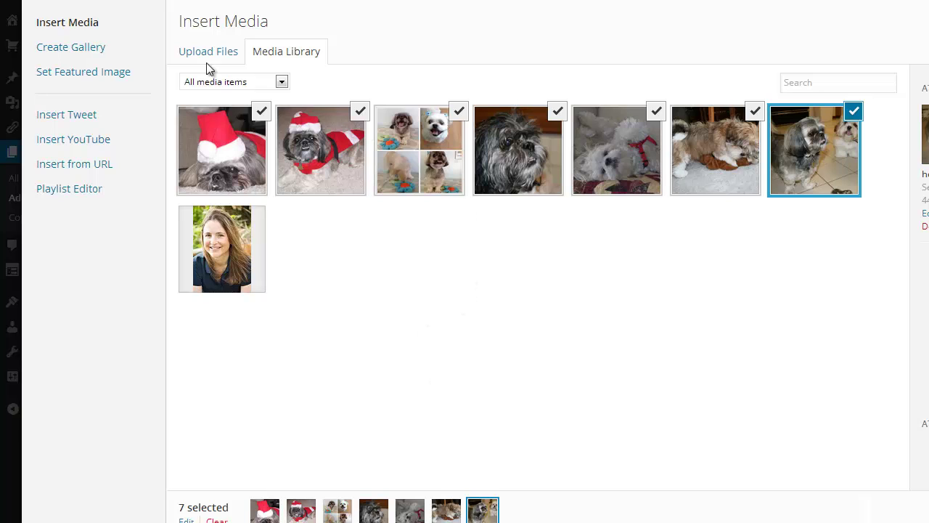
left_click(58, 52)
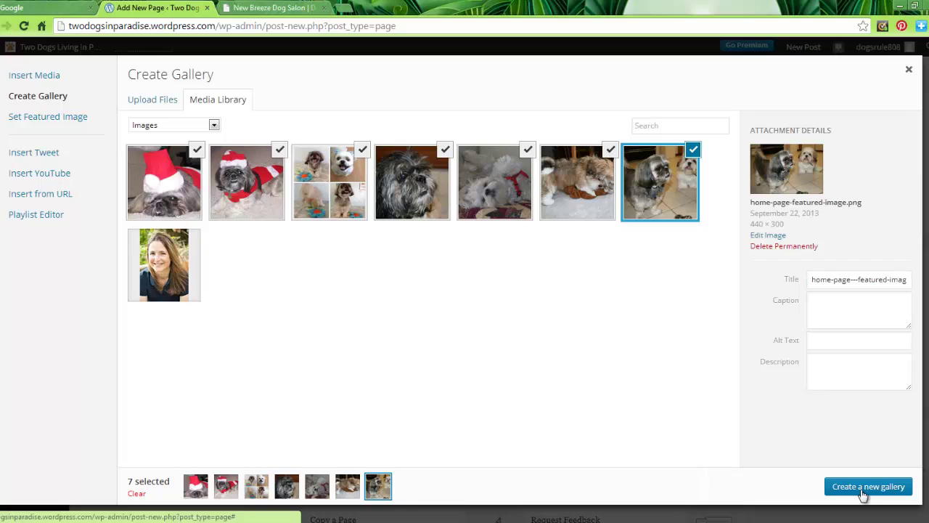
Step: Create the gallery, then set Gallery Settings Link To: None and Type: Slideshow
left_click(864, 492)
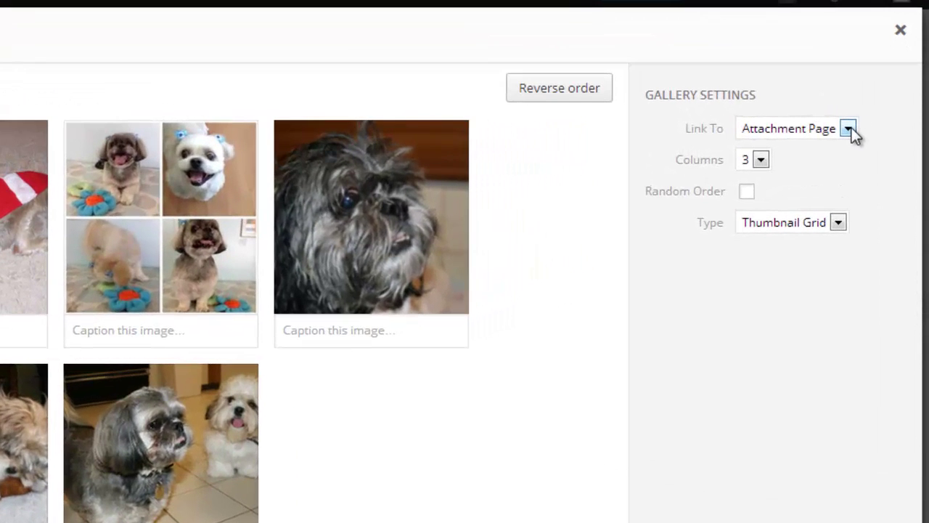
left_click(848, 129)
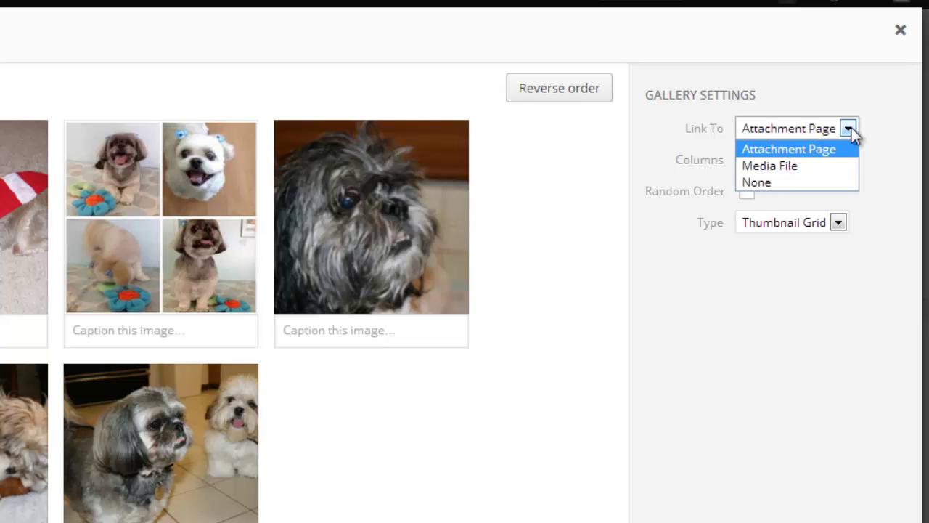
left_click(764, 185)
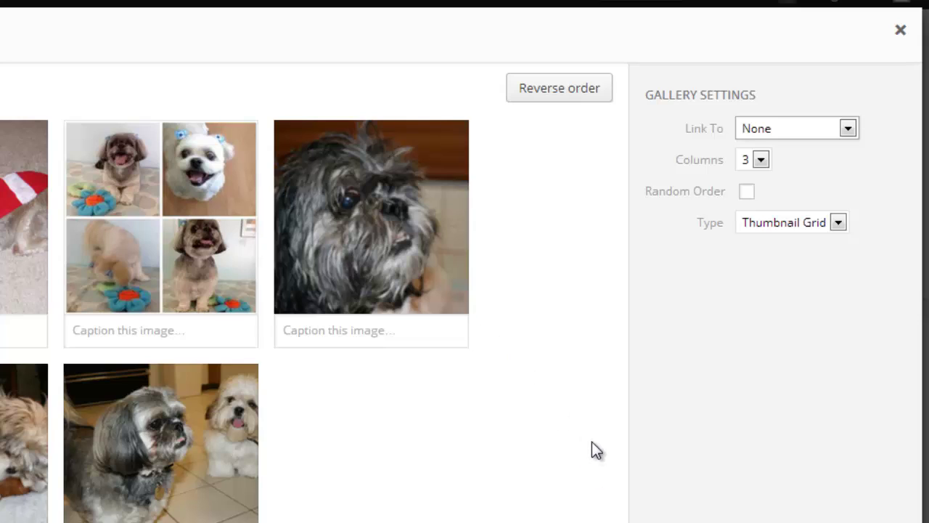
left_click(838, 223)
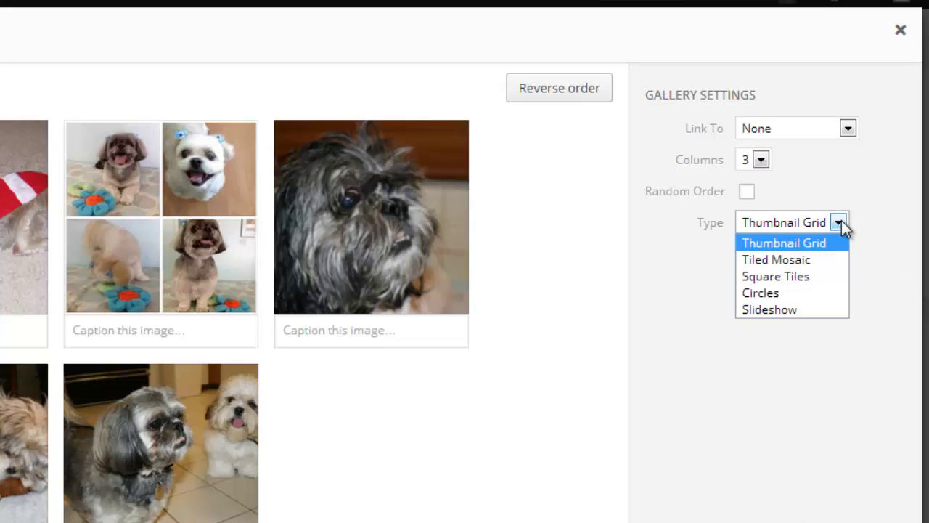
left_click(799, 312)
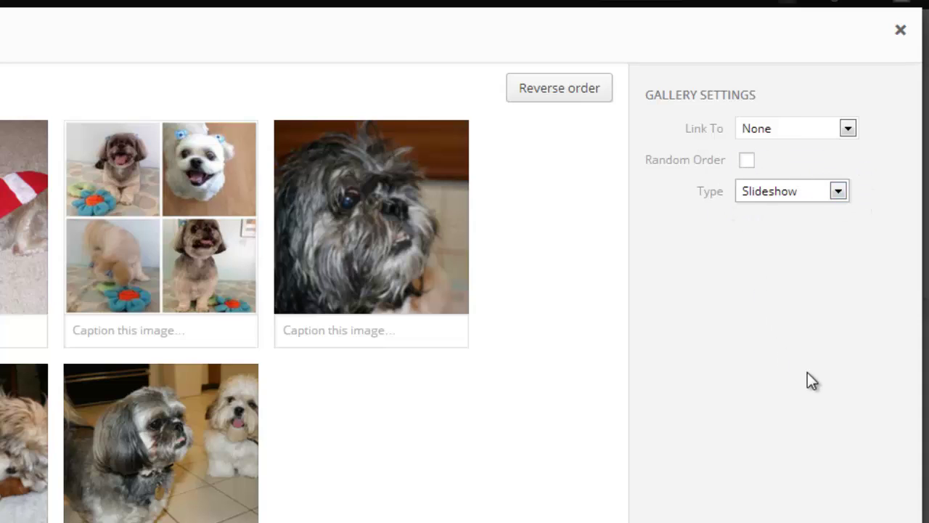
Step: Leave random order off, move the dog collage photo first, and insert the slideshow gallery
left_click(748, 162)
left_click(749, 161)
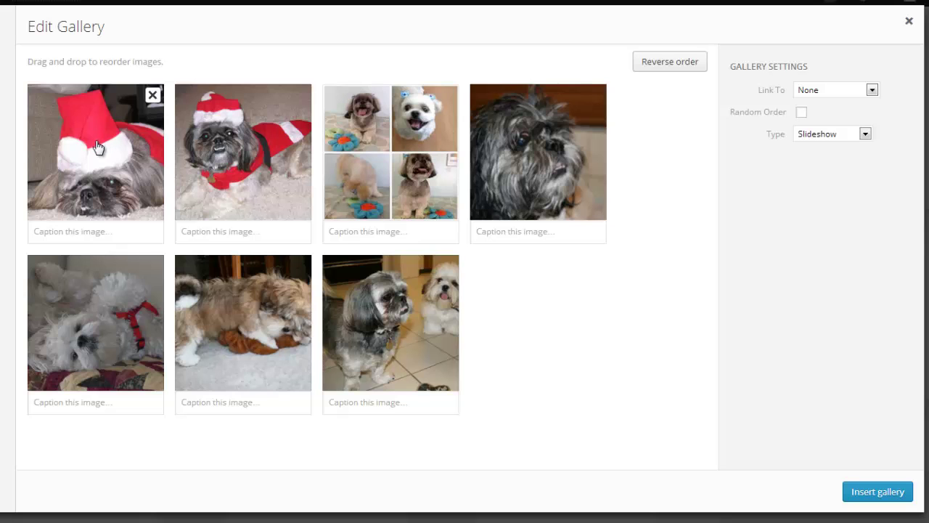
left_click_drag(543, 179, 276, 145)
left_click_drag(377, 152, 40, 143)
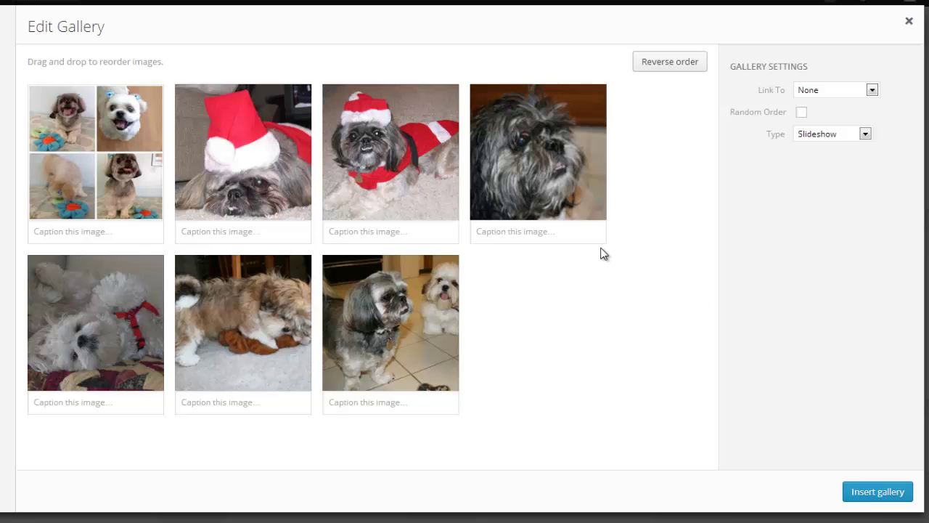
left_click(871, 494)
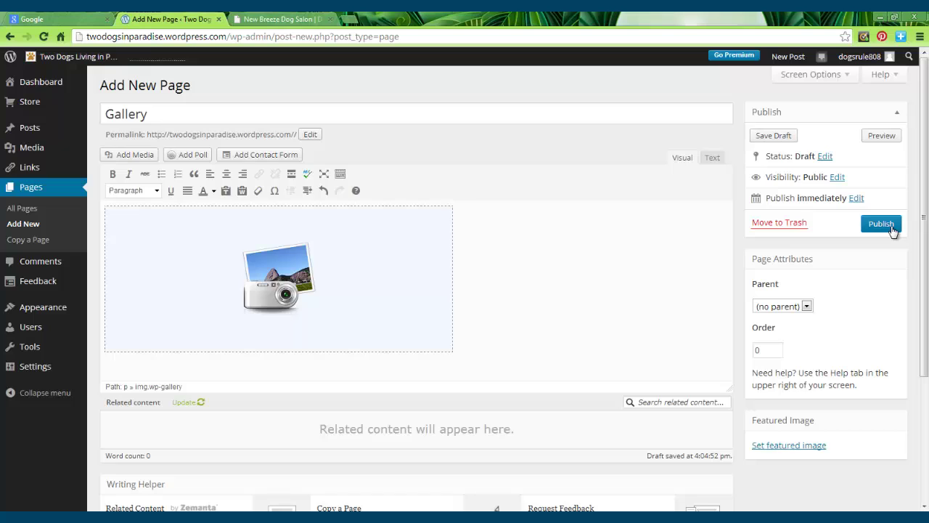
Step: Publish the Gallery page and open it live from the 'Page published' notice
left_click(887, 228)
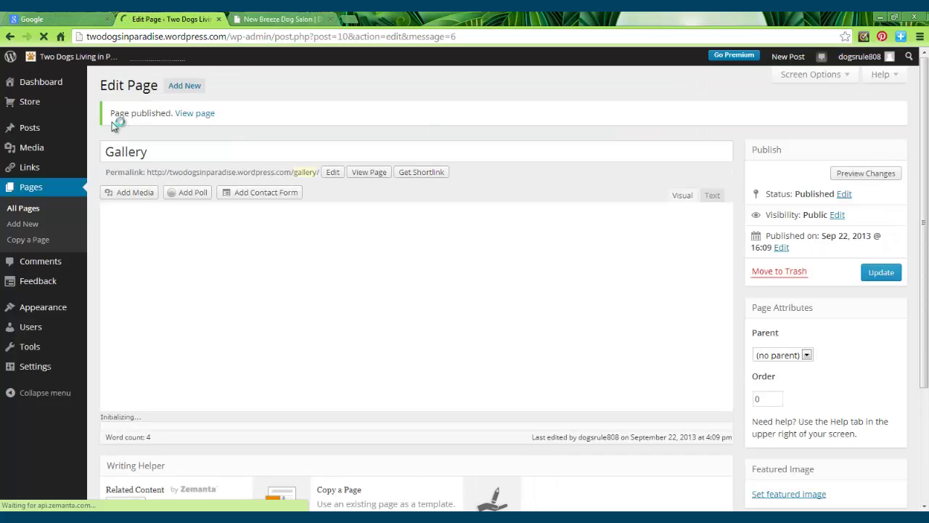
left_click(205, 115)
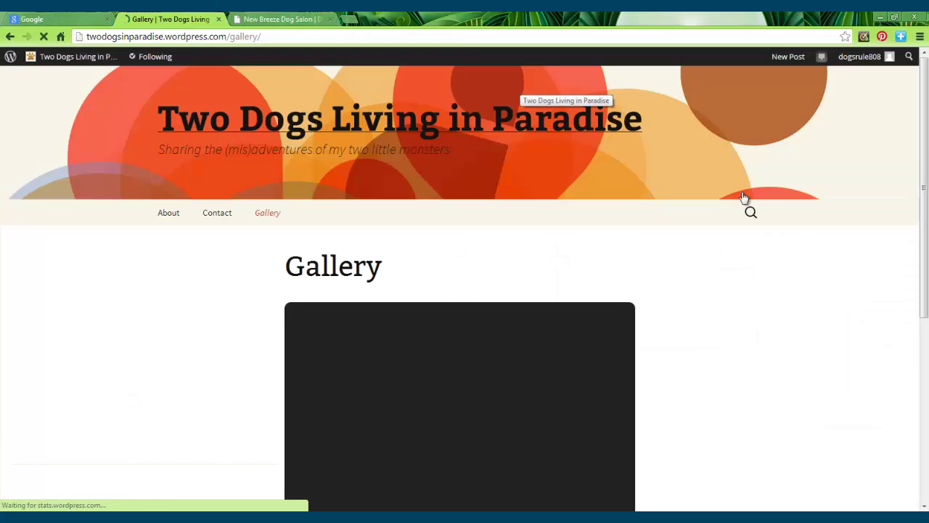
left_click_drag(925, 126, 927, 221)
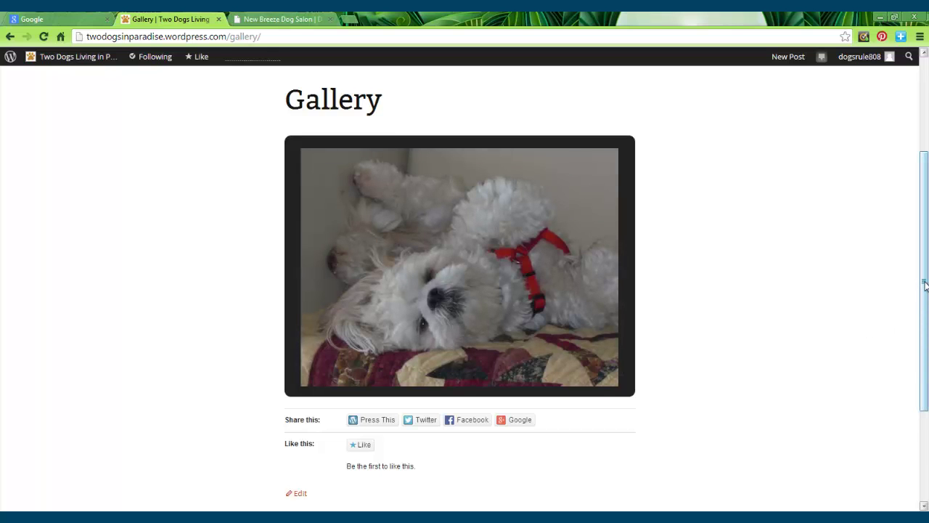
scroll(924, 285, "up", 2)
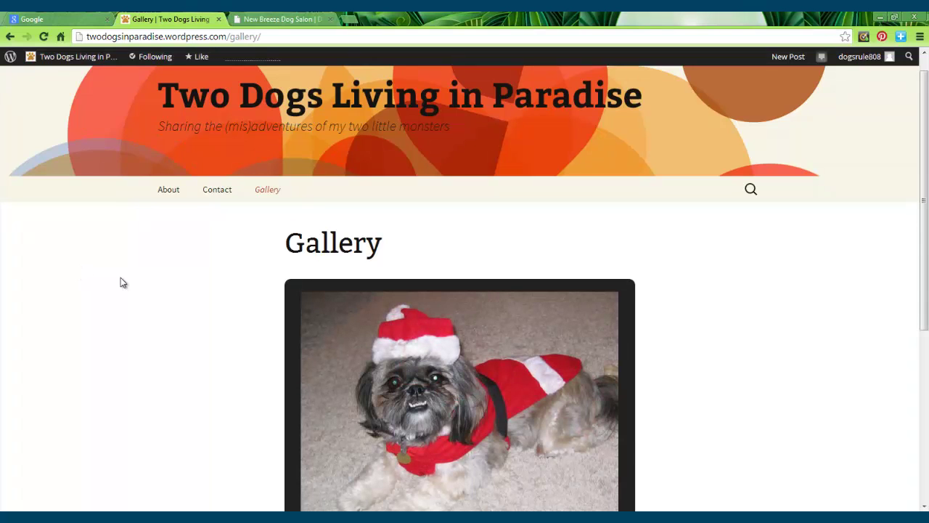
mouse_move(59, 56)
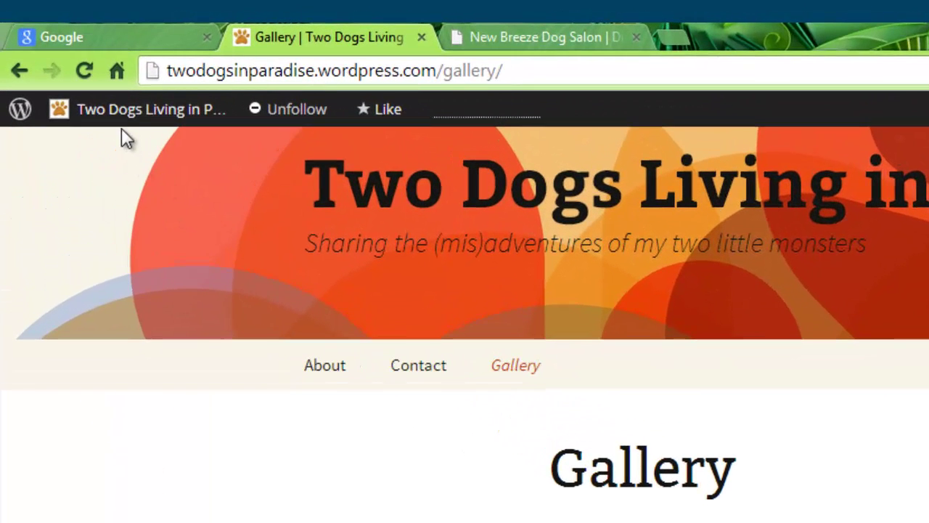
Step: Start a blank new post from the site menu and bring up the New website files folder
mouse_move(85, 75)
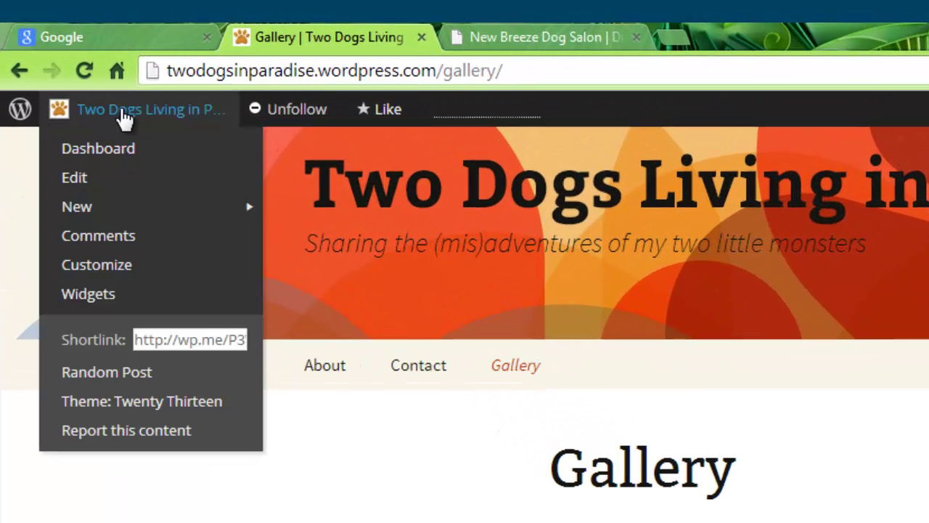
mouse_move(88, 218)
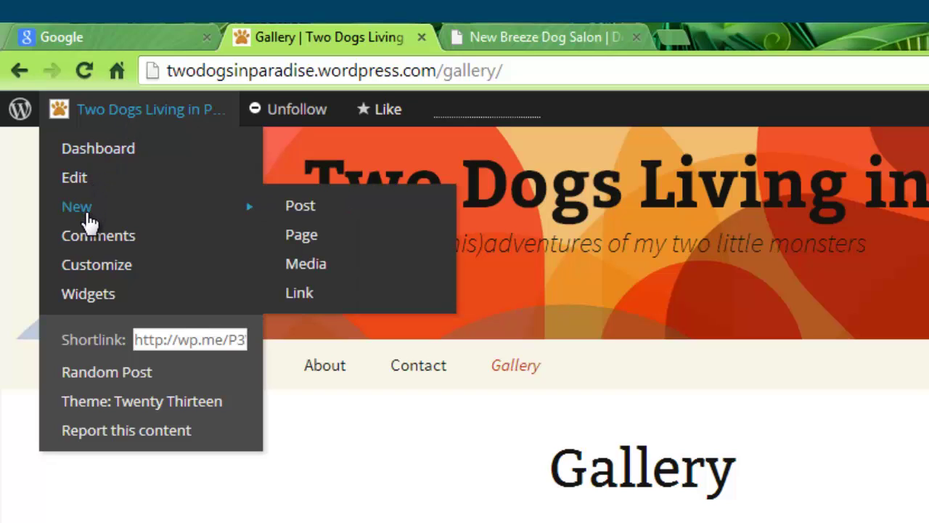
left_click(301, 206)
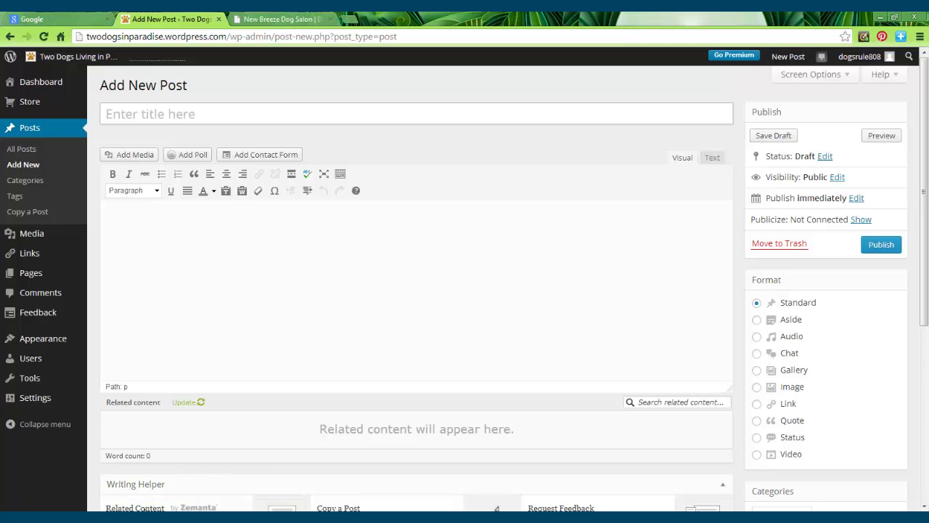
mouse_move(120, 517)
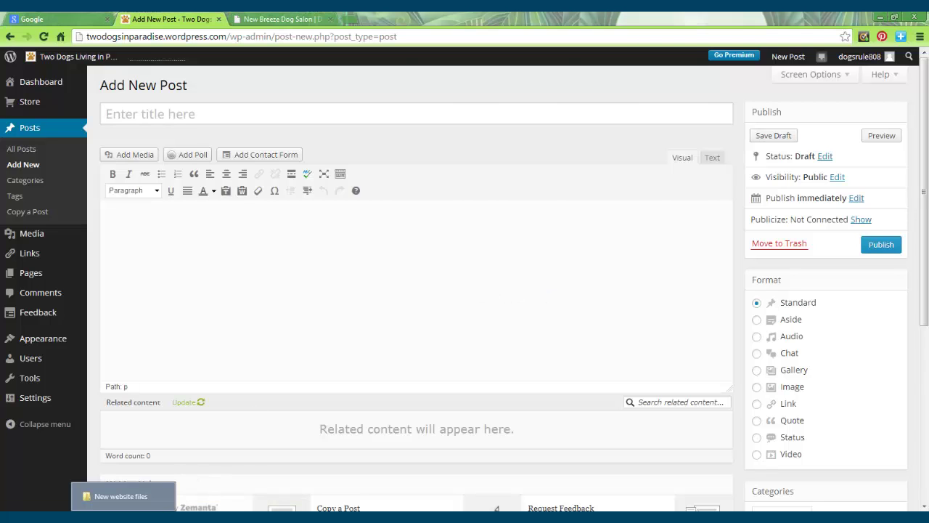
left_click(120, 496)
Step: Open Post 1 - Growing Up Too Fast.docx in Word and copy all its text
double_click(494, 129)
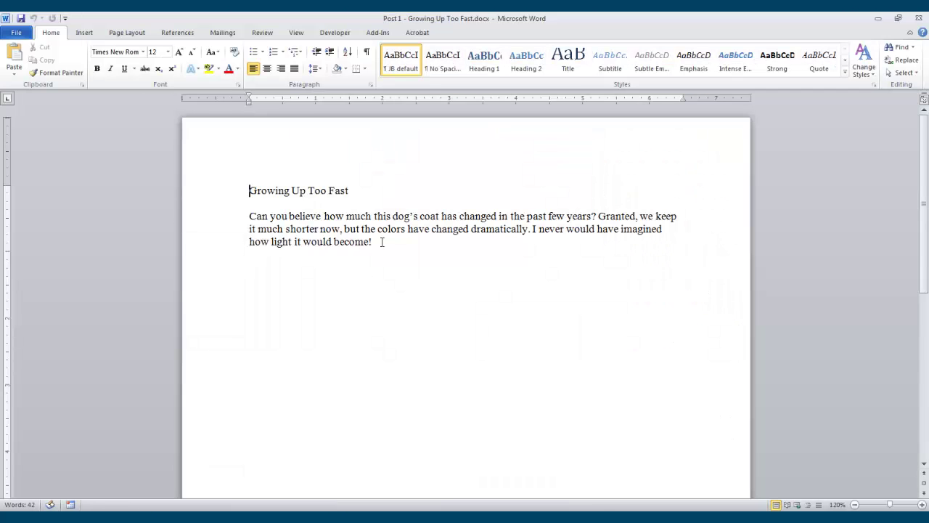
left_click_drag(372, 242, 210, 193)
right_click(370, 232)
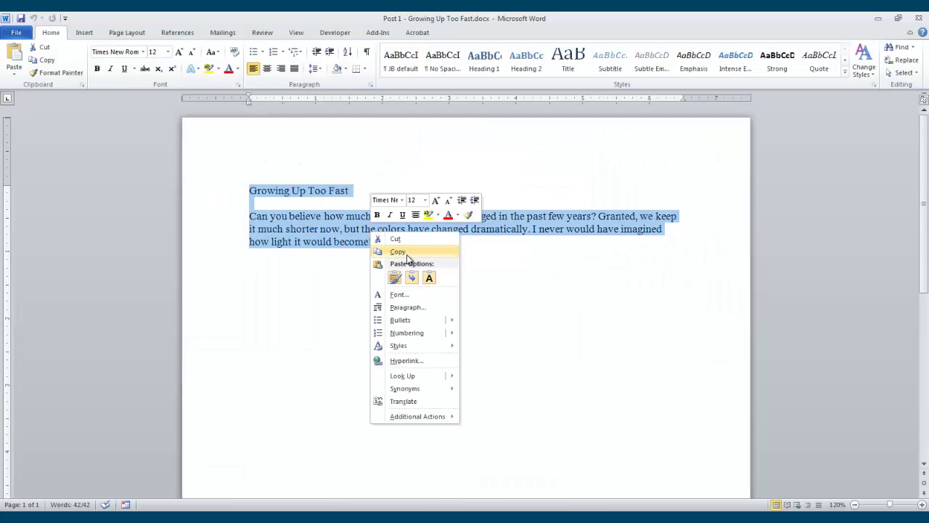
left_click(399, 251)
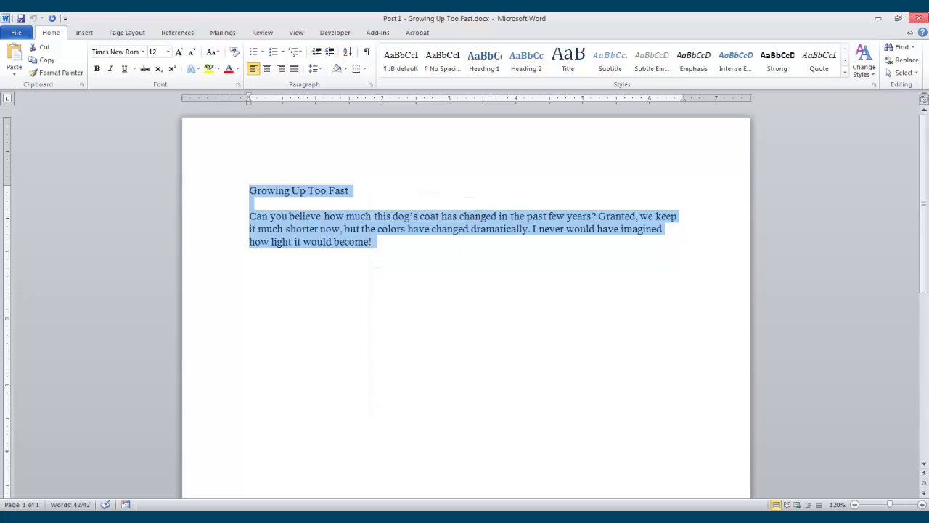
key("alt+Tab")
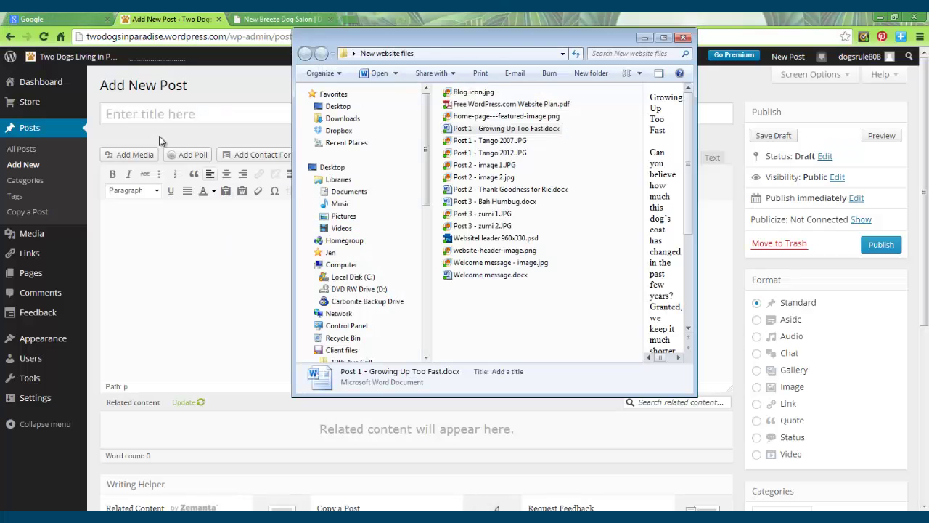
Step: Paste the copied Growing Up Too Fast text into the post body
key("Escape")
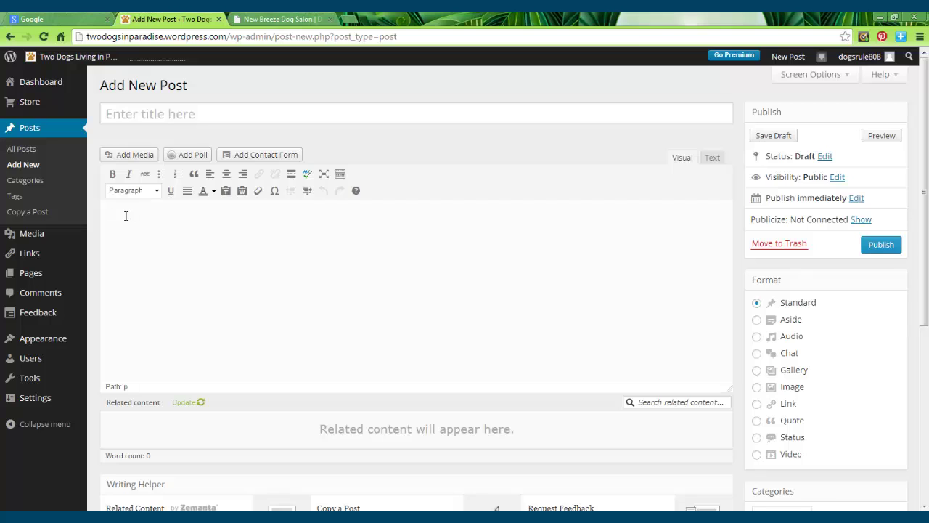
key("ctrl+v")
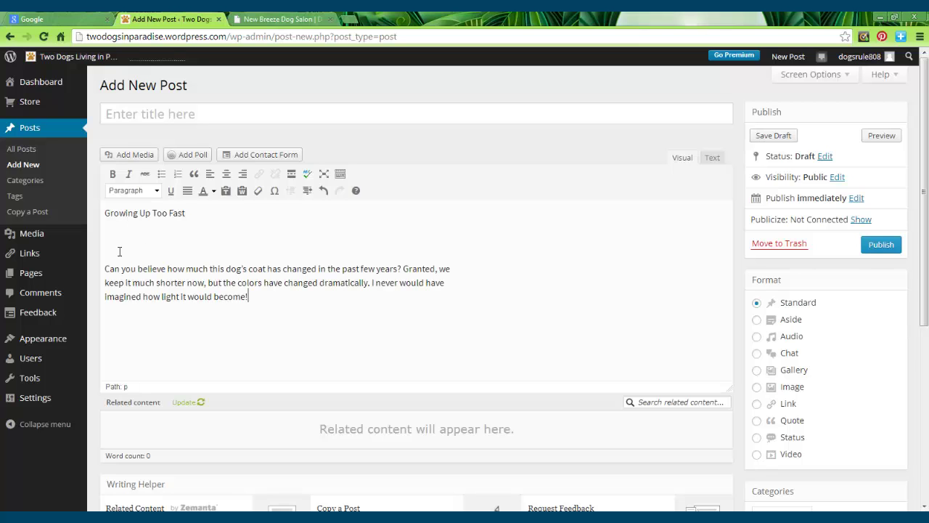
left_click_drag(114, 268, 105, 214)
left_click(161, 234)
Step: Move the 'Growing Up Too Fast' line into the title field and remove the blank lines above the paragraph
left_click_drag(188, 214, 80, 211)
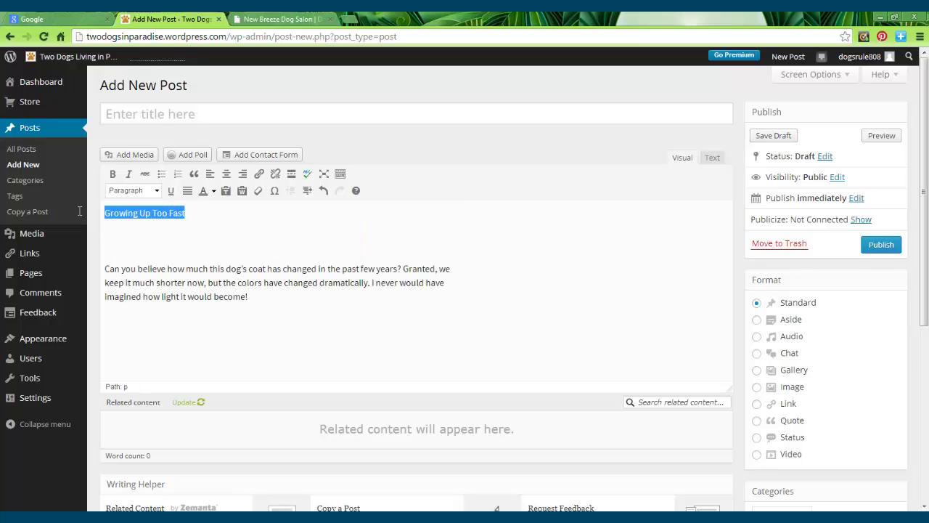
right_click(145, 213)
left_click(170, 256)
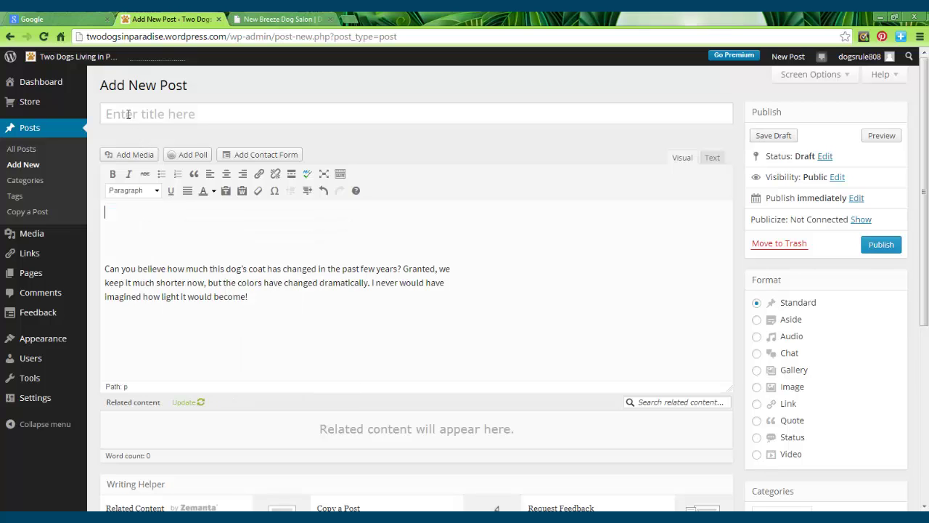
left_click(128, 114)
key("ctrl+v")
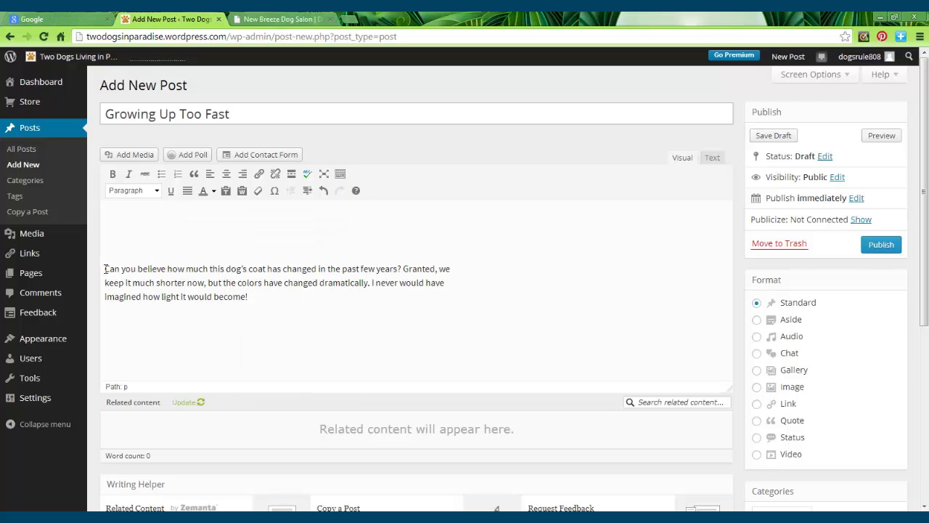
left_click(104, 268)
key("BackSpace")
key("BackSpace")
key("BackSpace")
key("BackSpace")
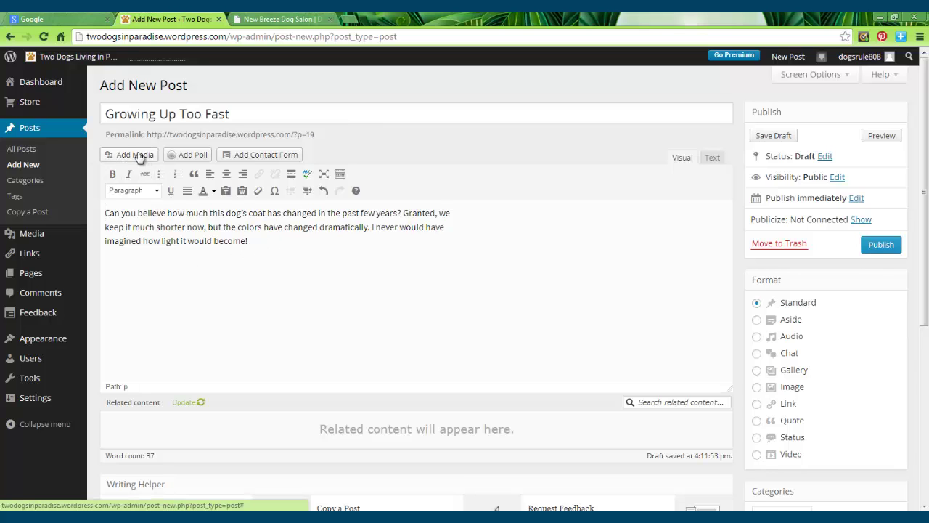
Step: Insert the Tango puppy photo, retitled 'Tango 2007' and linked to None, into the post
left_click(138, 154)
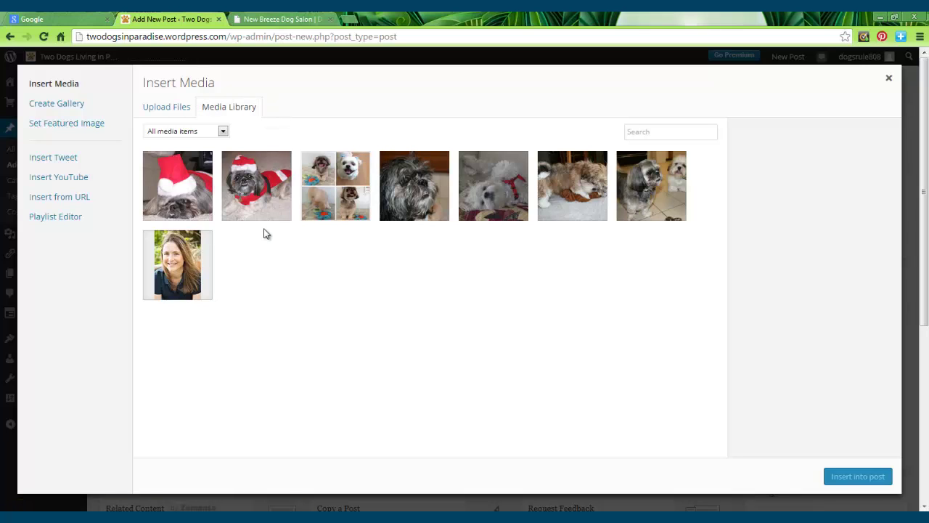
left_click(552, 175)
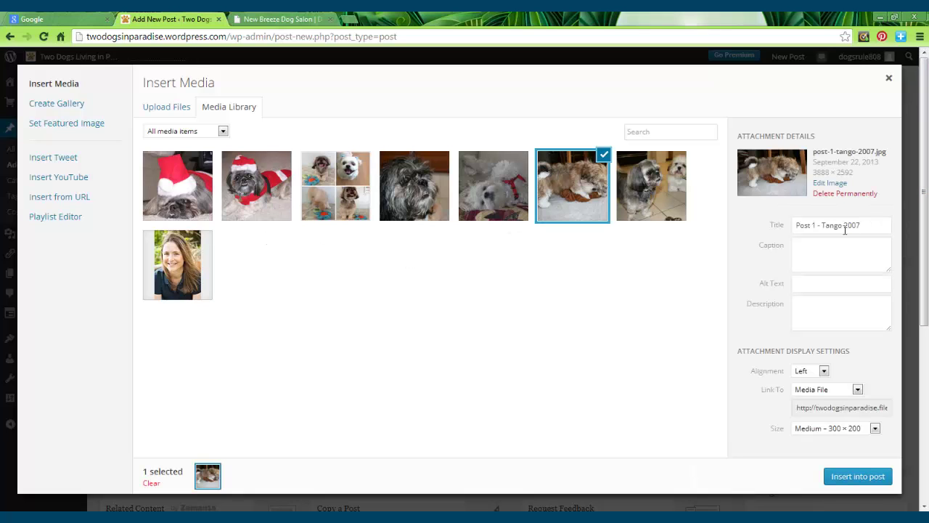
left_click_drag(822, 225, 755, 226)
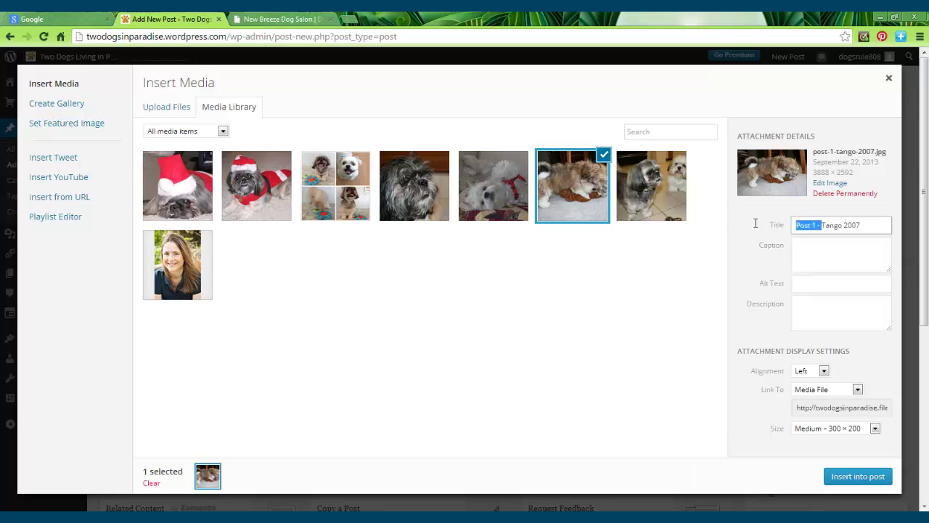
key("BackSpace")
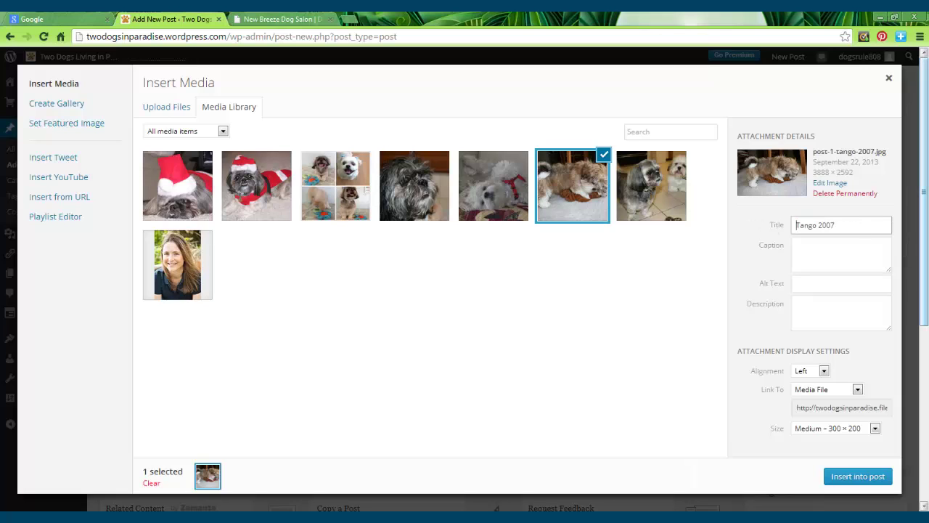
left_click_drag(926, 201, 927, 250)
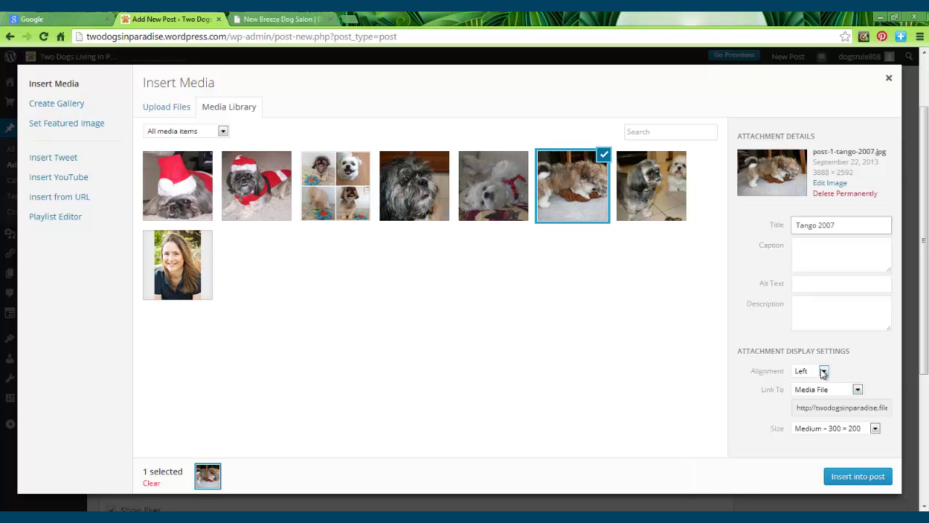
left_click(858, 390)
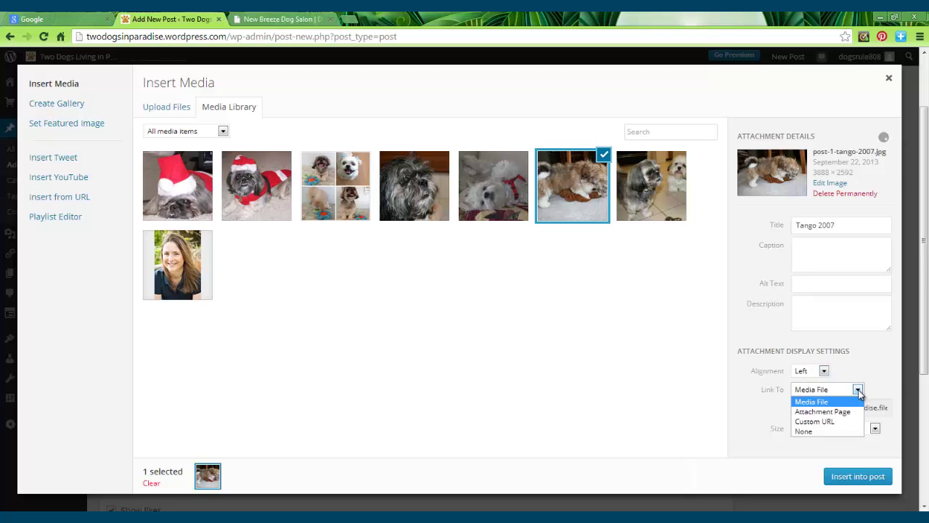
left_click(816, 430)
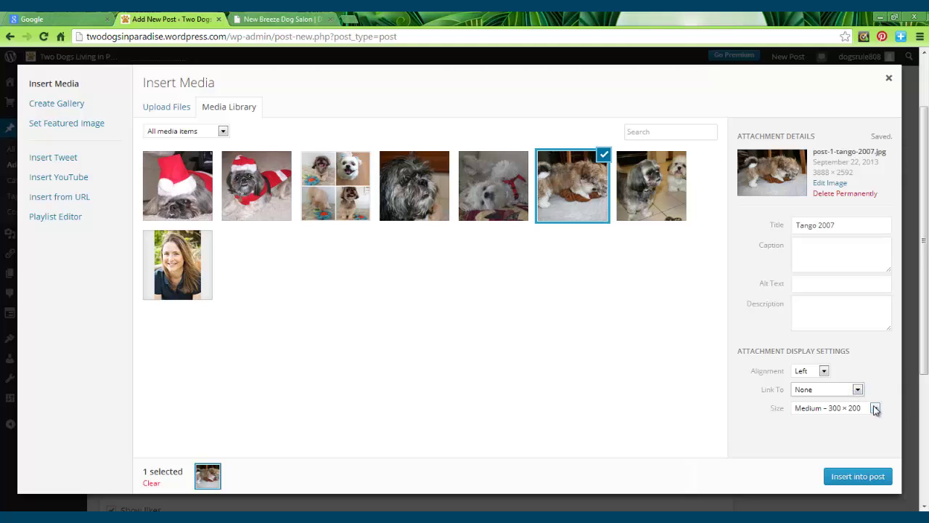
left_click(847, 478)
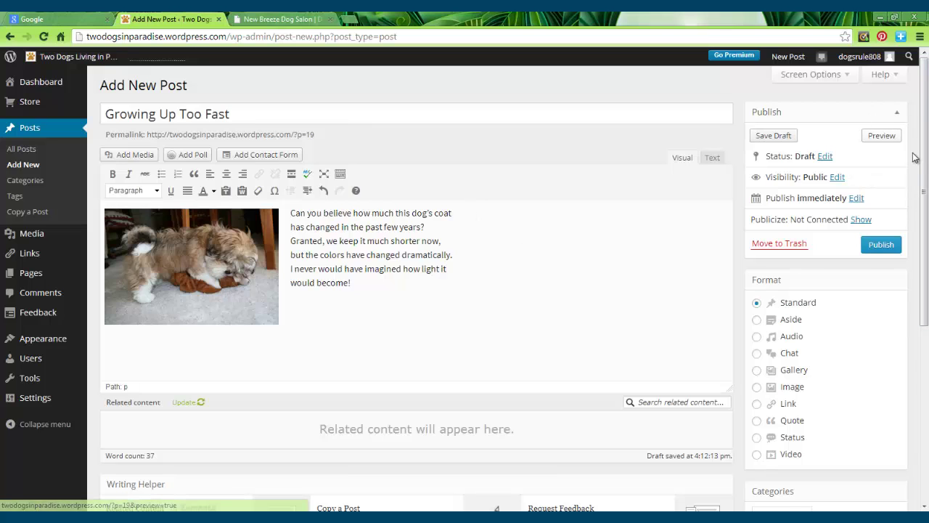
left_click(880, 138)
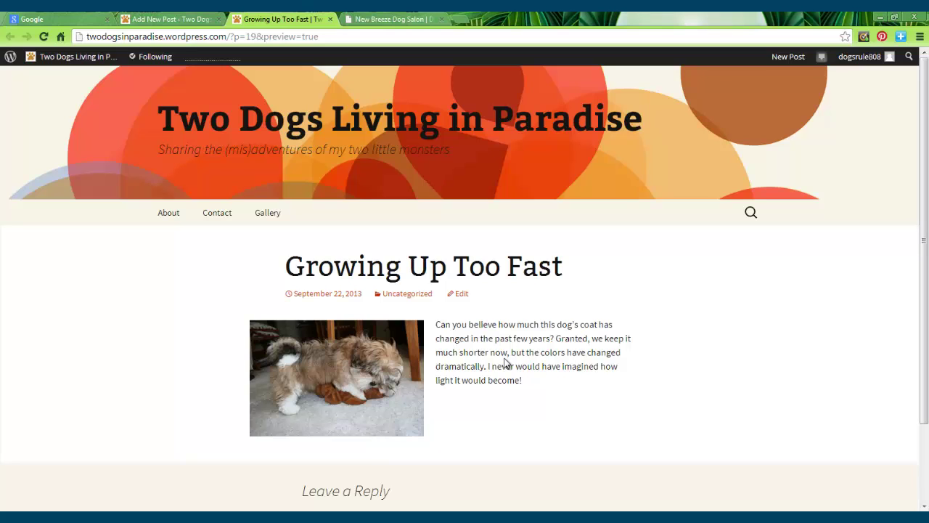
left_click(330, 19)
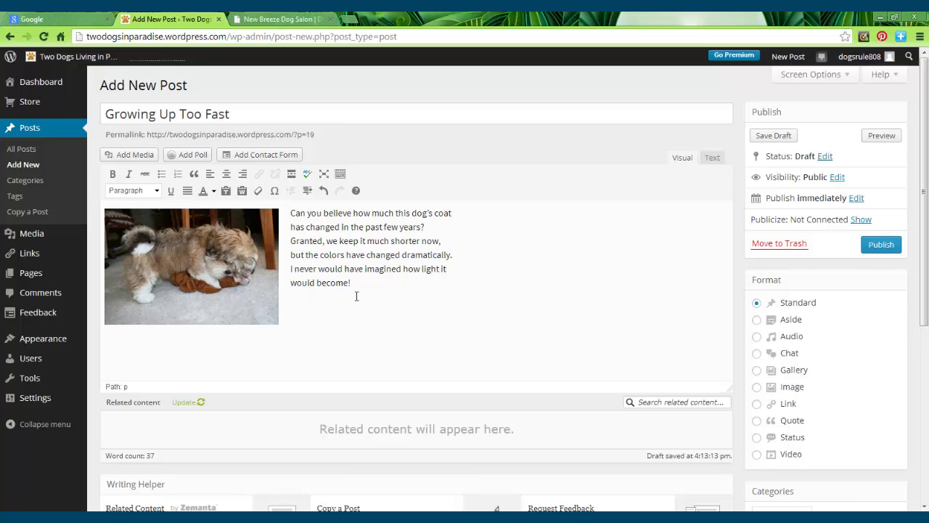
Step: Change the Tango 2007 photo's alignment to None
left_click(218, 294)
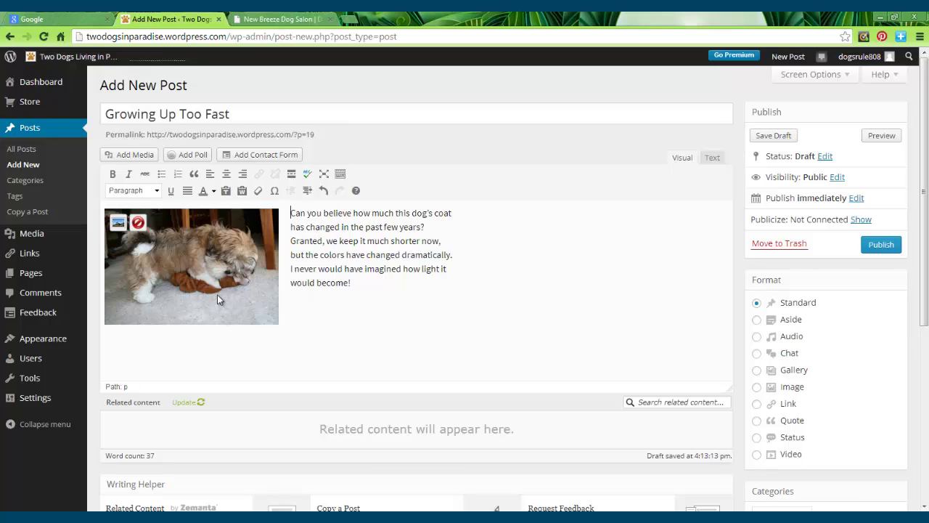
left_click(217, 294)
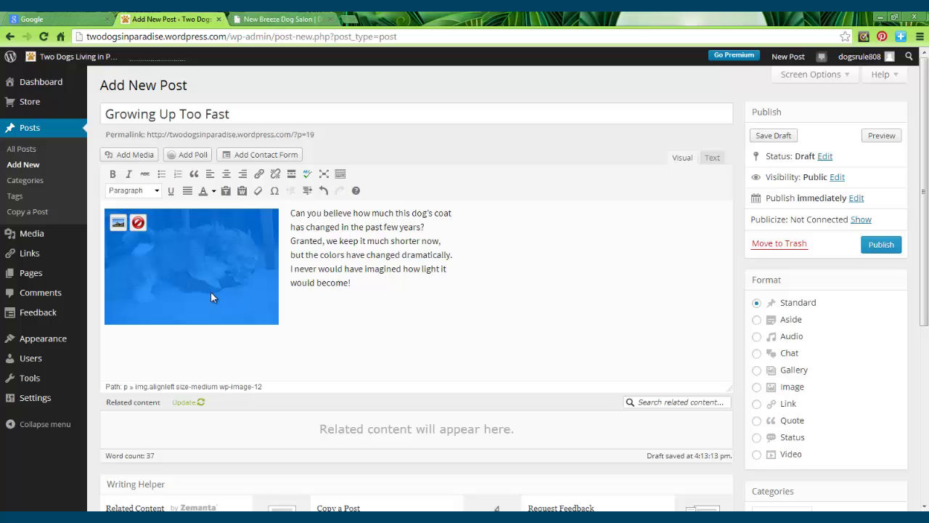
left_click(119, 223)
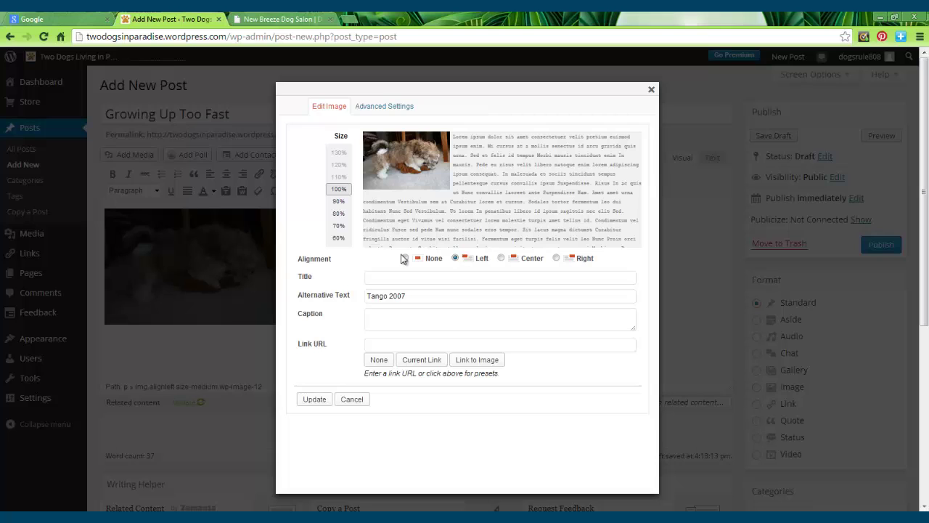
left_click(406, 259)
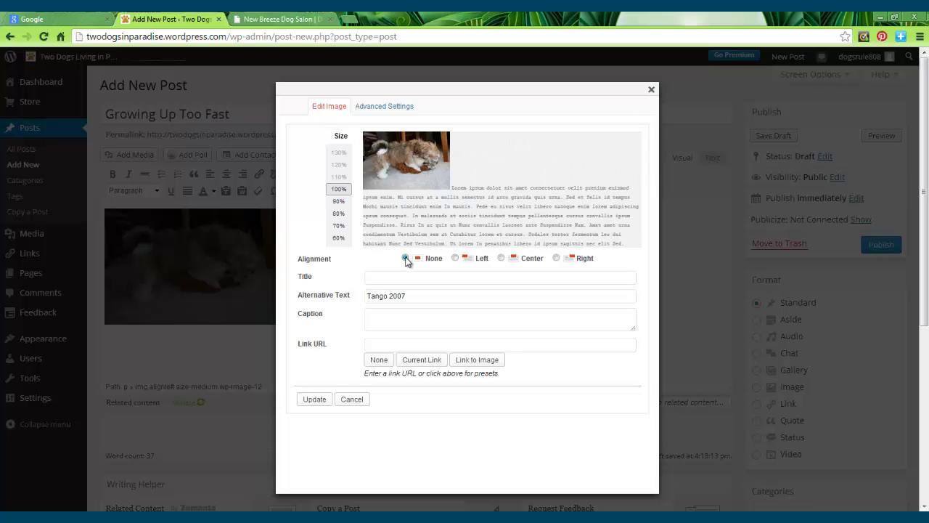
left_click(314, 399)
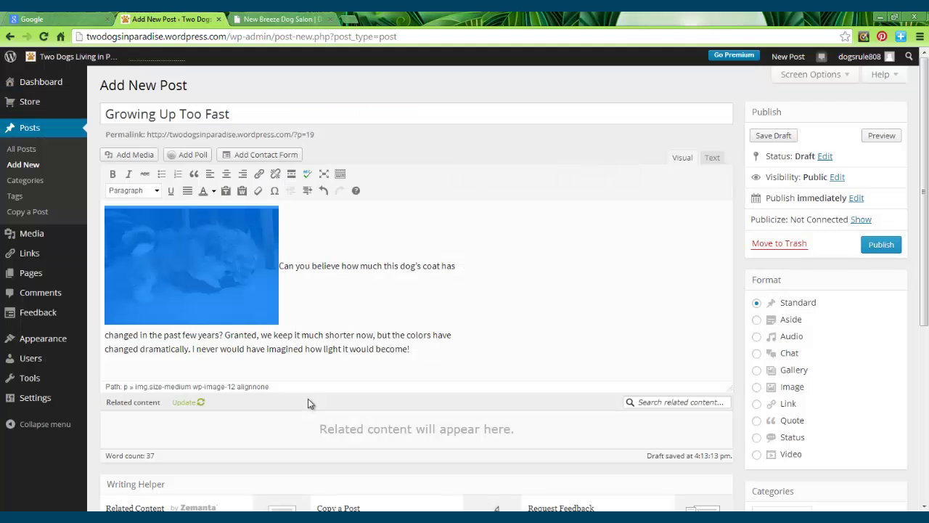
Step: Push the paragraph below the photo before 'Can' and add an empty paragraph after 'become!'
left_click(281, 267)
key("Return")
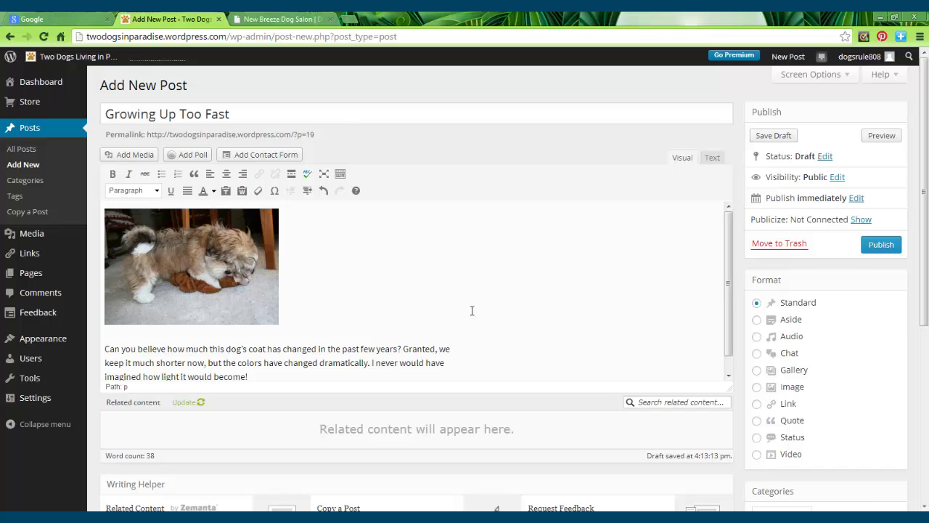
scroll(349, 374, "down", 1)
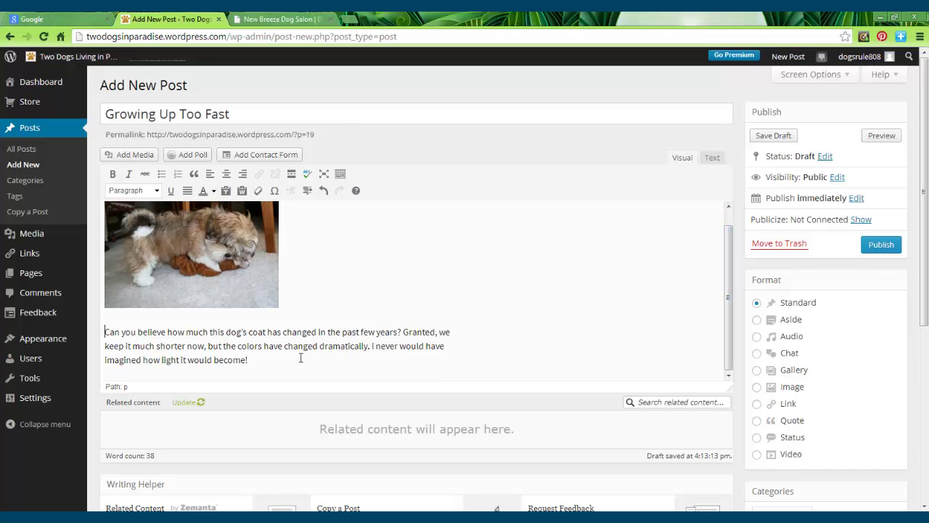
key("Return")
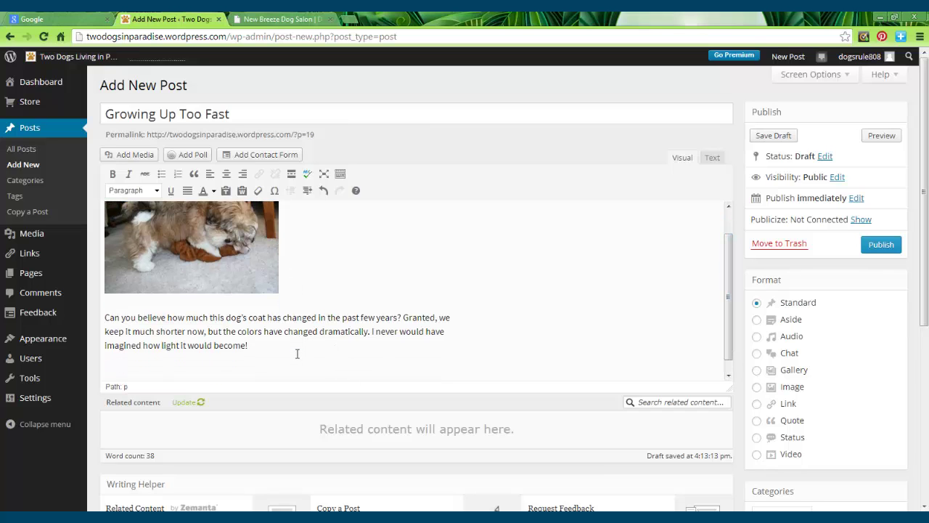
Step: Insert the white dog photo titled 'Tango 2012' with alignment None and link None
left_click(131, 155)
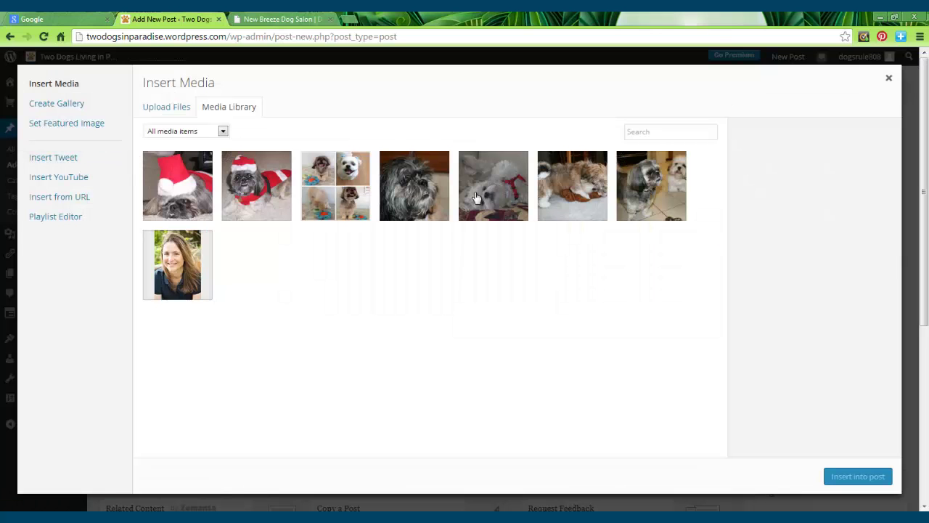
left_click(496, 191)
left_click_drag(824, 228, 756, 235)
key("BackSpace")
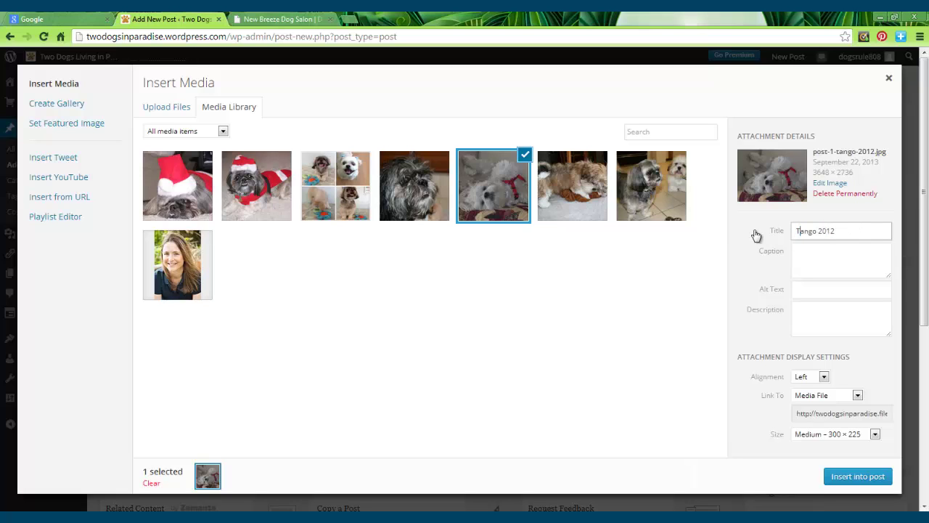
scroll(924, 218, "down", 2)
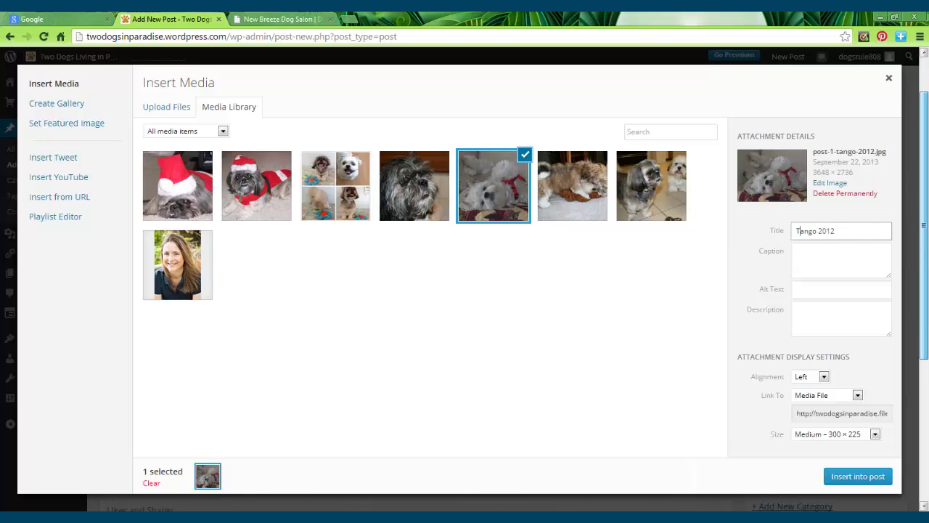
left_click(826, 378)
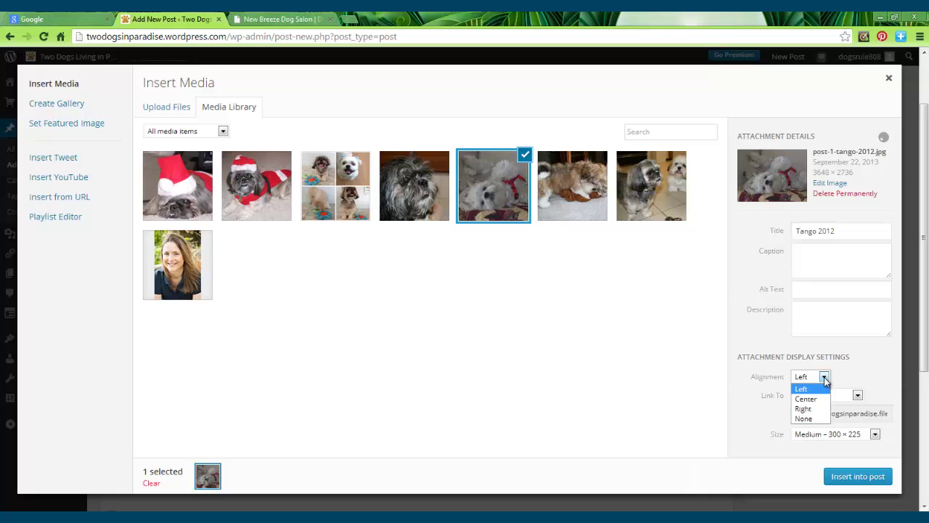
left_click(804, 420)
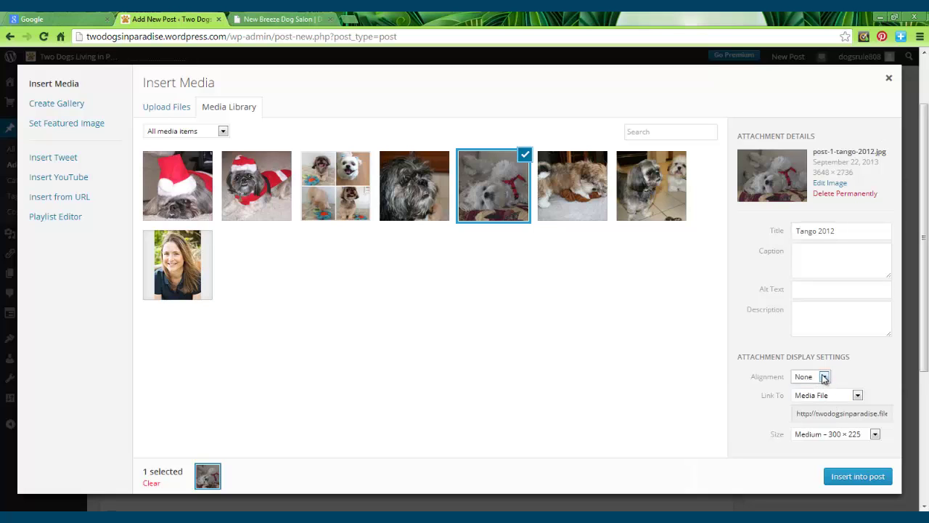
left_click(858, 396)
left_click(823, 437)
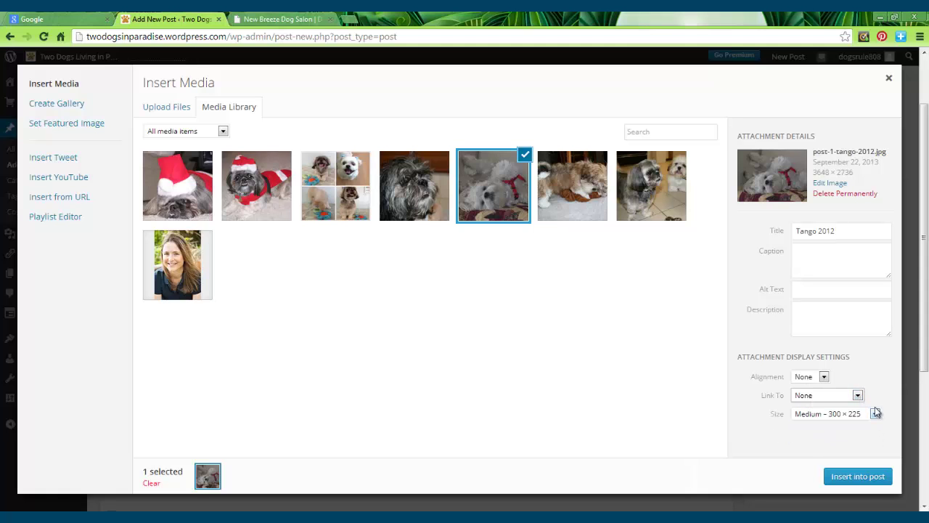
left_click(859, 477)
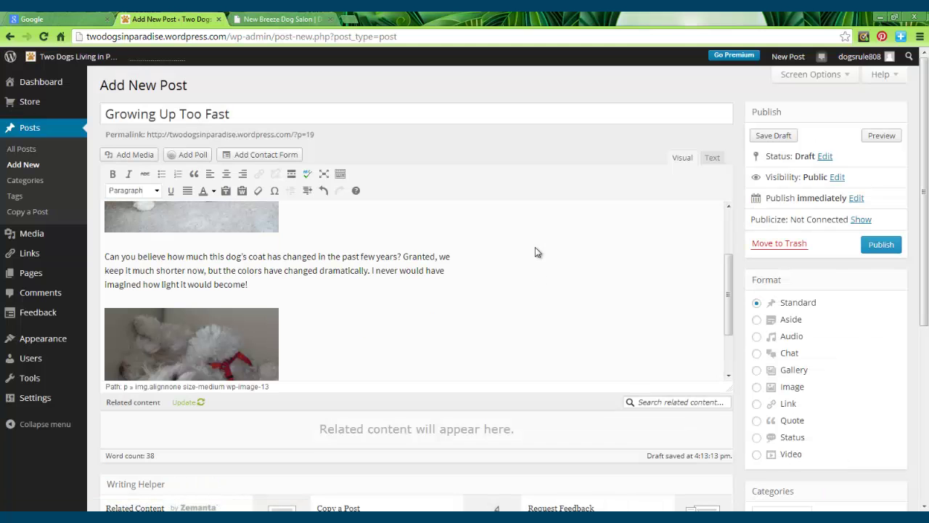
left_click(880, 135)
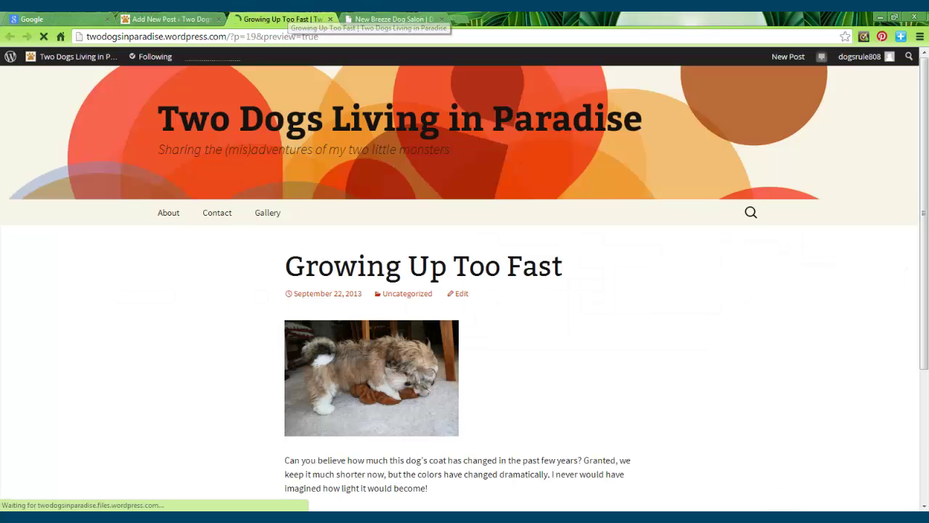
left_click_drag(926, 255, 925, 357)
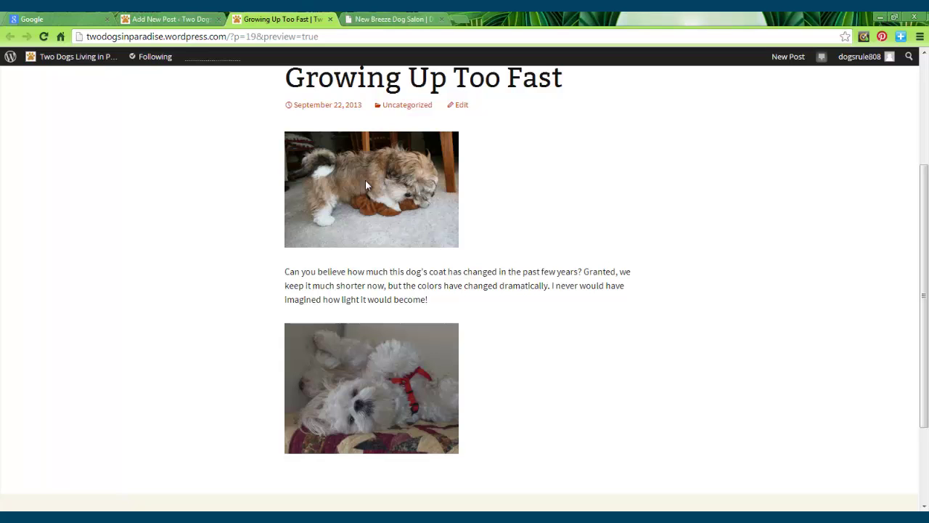
left_click_drag(927, 181, 926, 204)
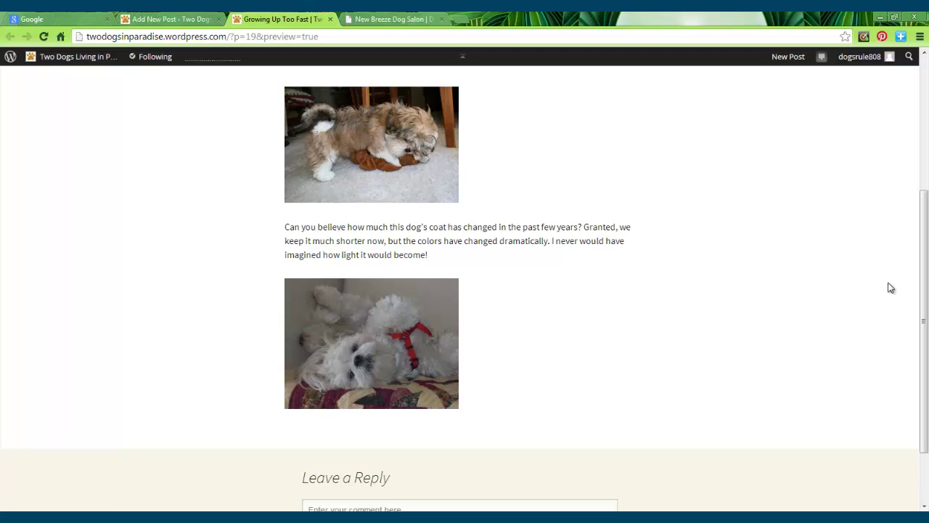
left_click_drag(925, 271, 912, 148)
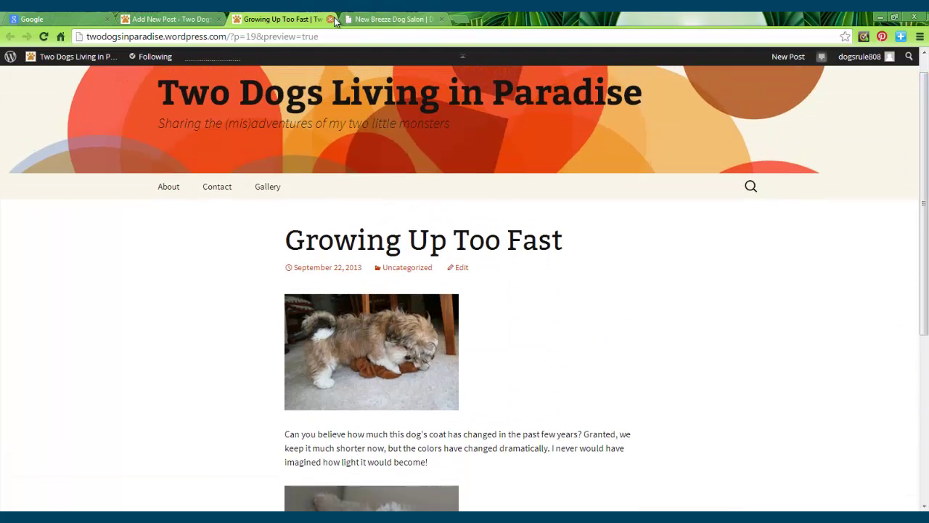
left_click(331, 20)
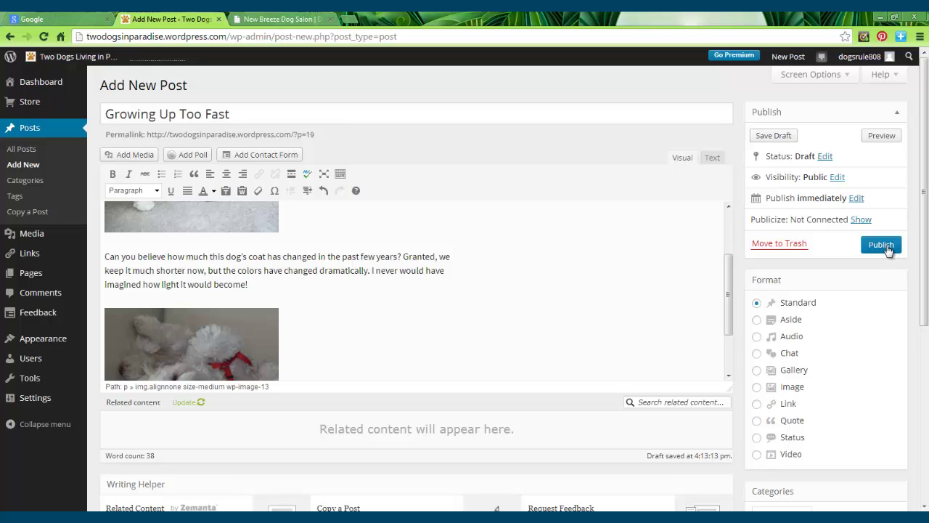
Step: Publish the Growing Up Too Fast post from the Publish box
left_click(882, 245)
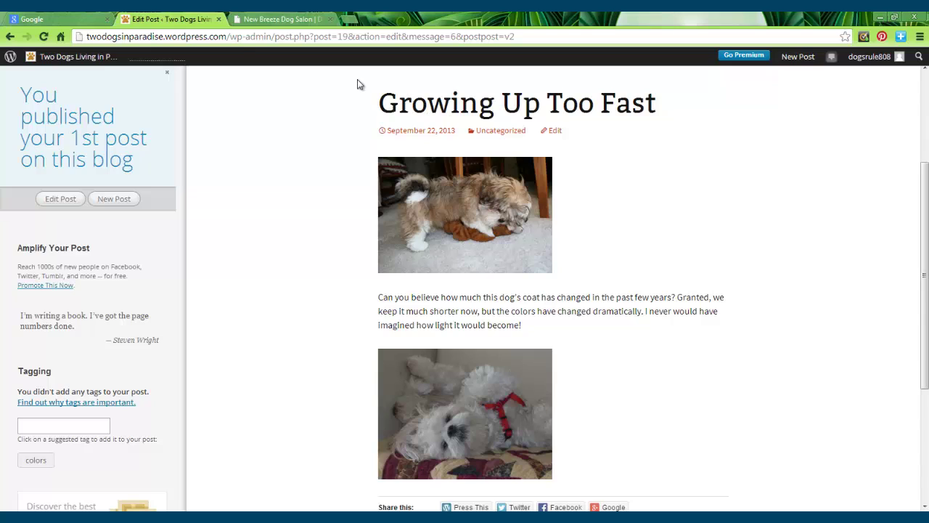
mouse_move(42, 57)
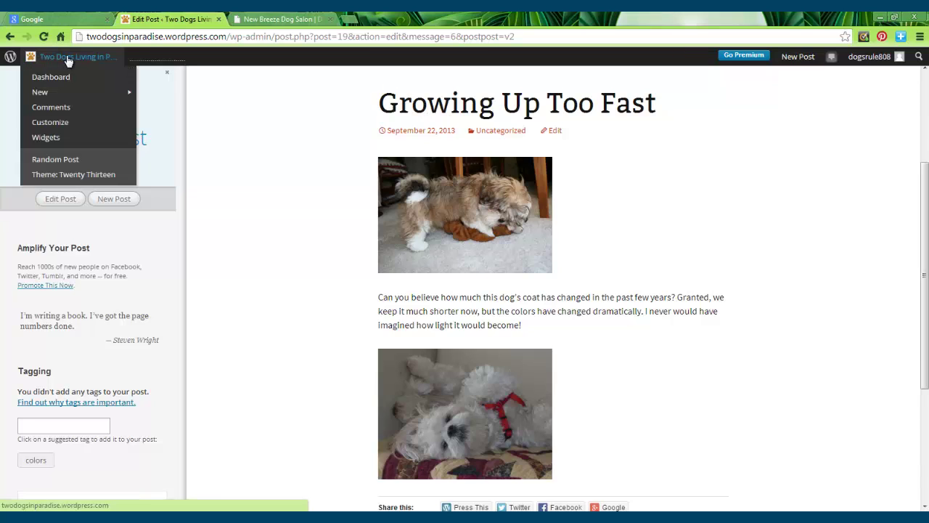
Step: Go to the blog's home page and scroll through it to check the new post
left_click(69, 61)
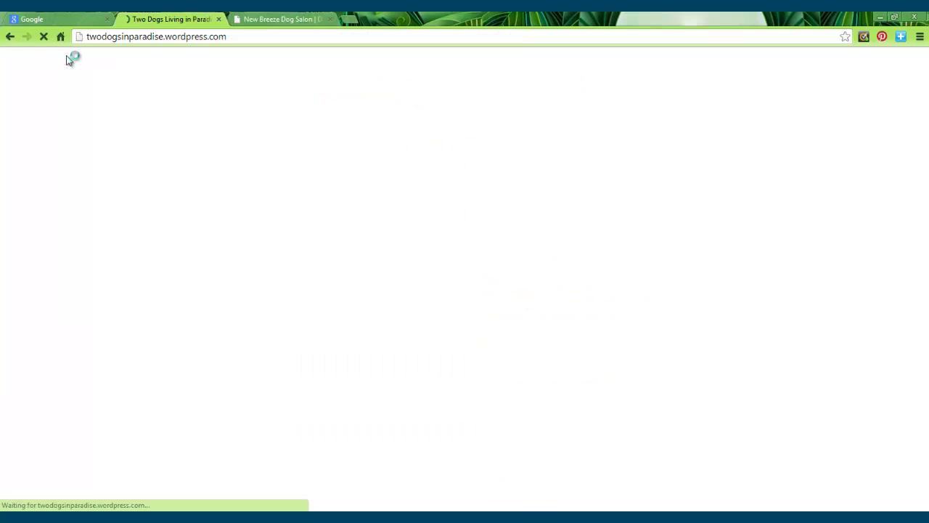
scroll(928, 142, "down", 3)
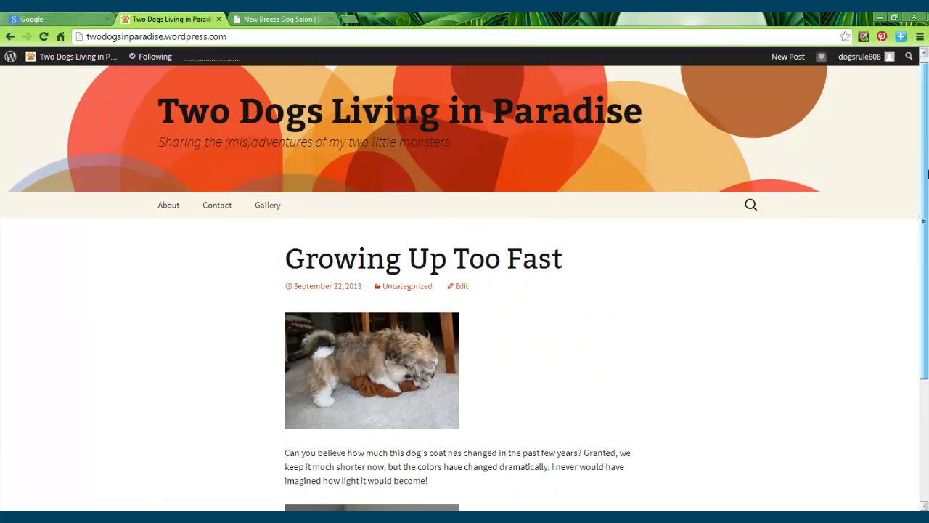
scroll(622, 327, "up", 3)
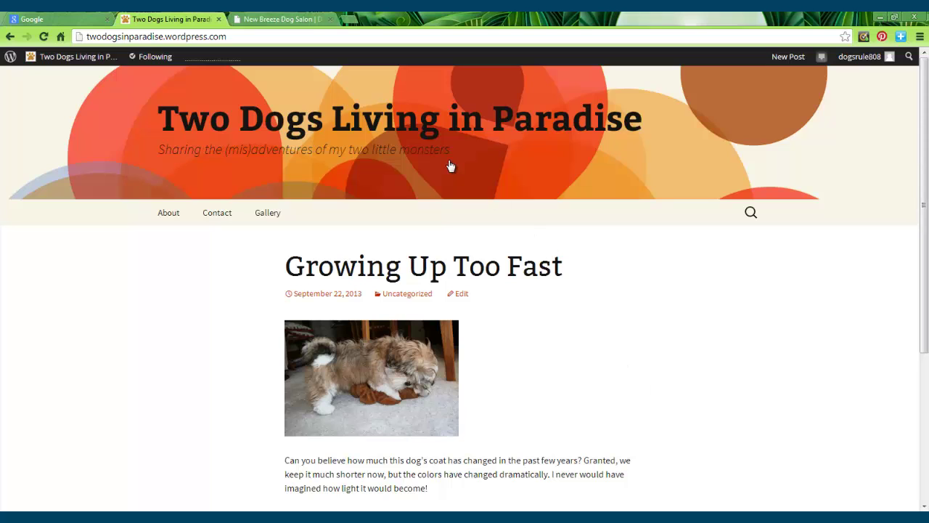
Step: Start a fresh blank post via the site name's New > Post menu
mouse_move(47, 58)
mouse_move(50, 97)
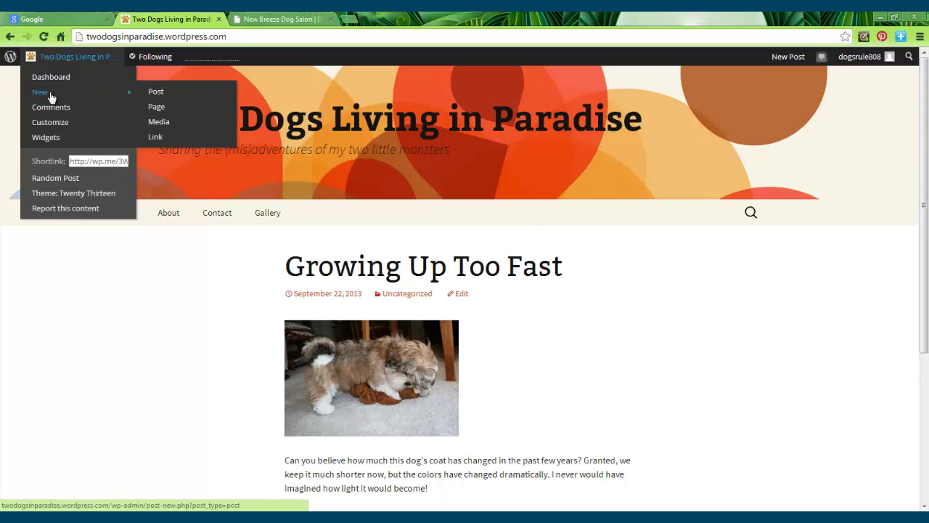
left_click(171, 95)
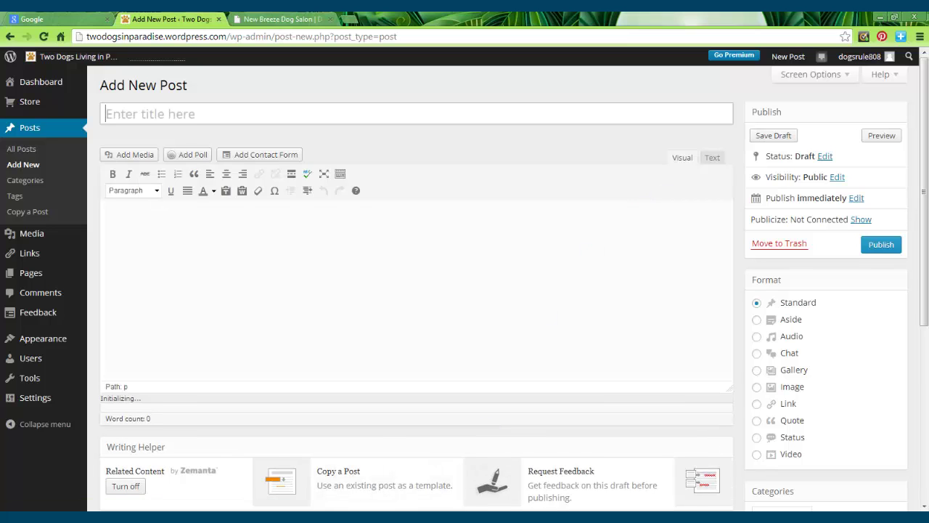
Step: Open Post 2 - Thank Goodness for Rie.docx in Word, copy all its text, and close Word
key("alt+Tab")
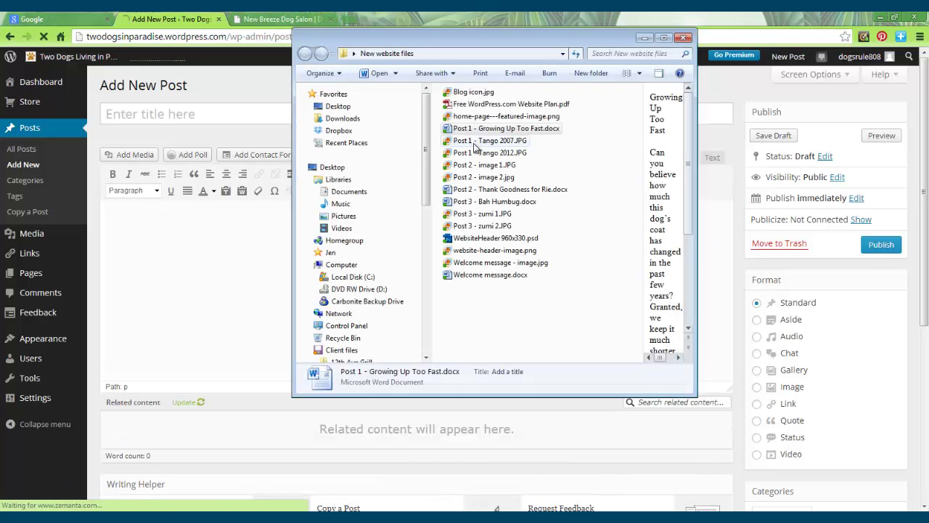
double_click(481, 189)
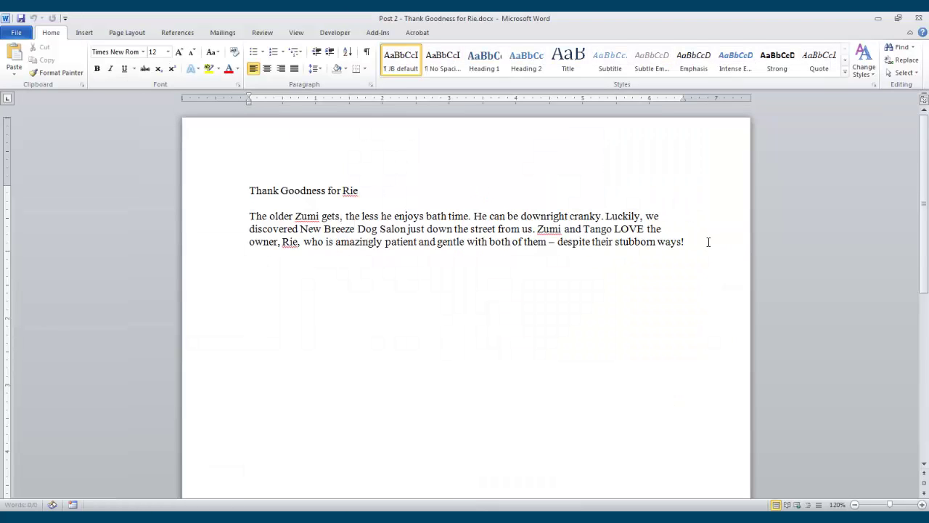
left_click_drag(707, 241, 186, 193)
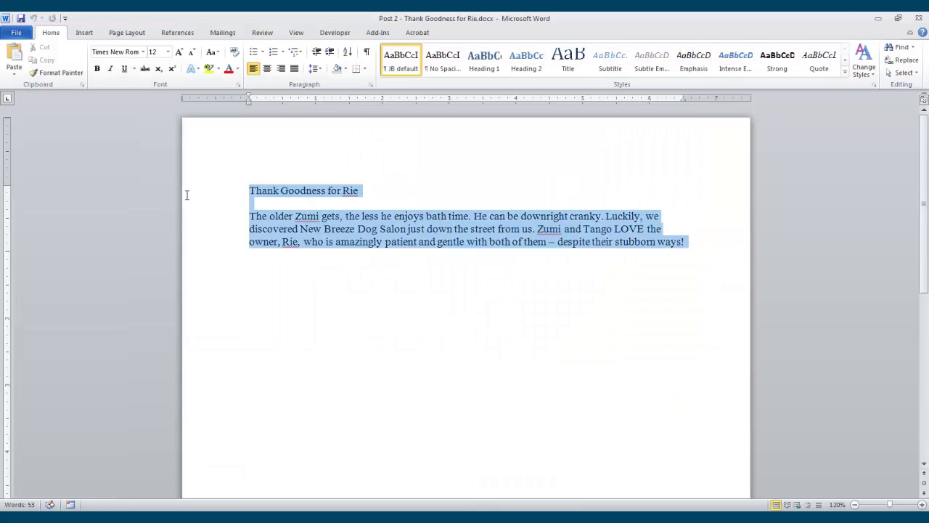
right_click(388, 210)
left_click(420, 232)
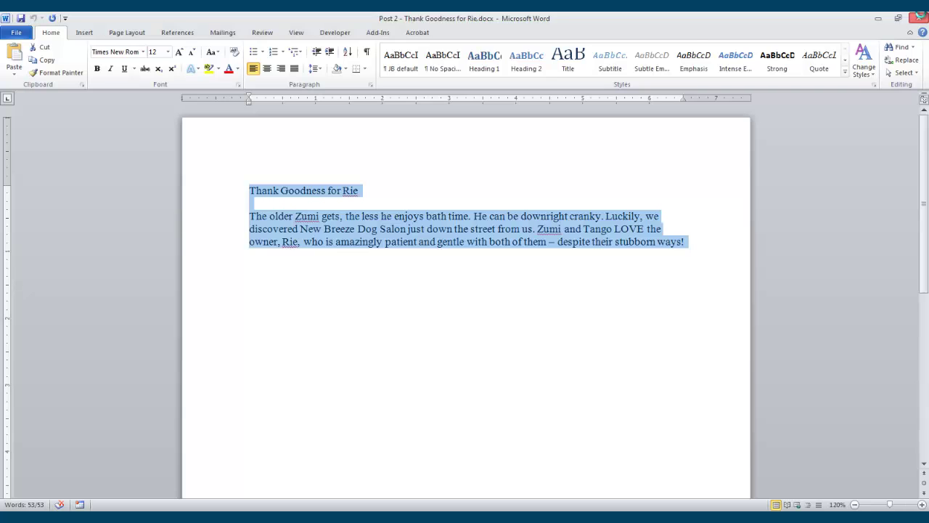
left_click(921, 18)
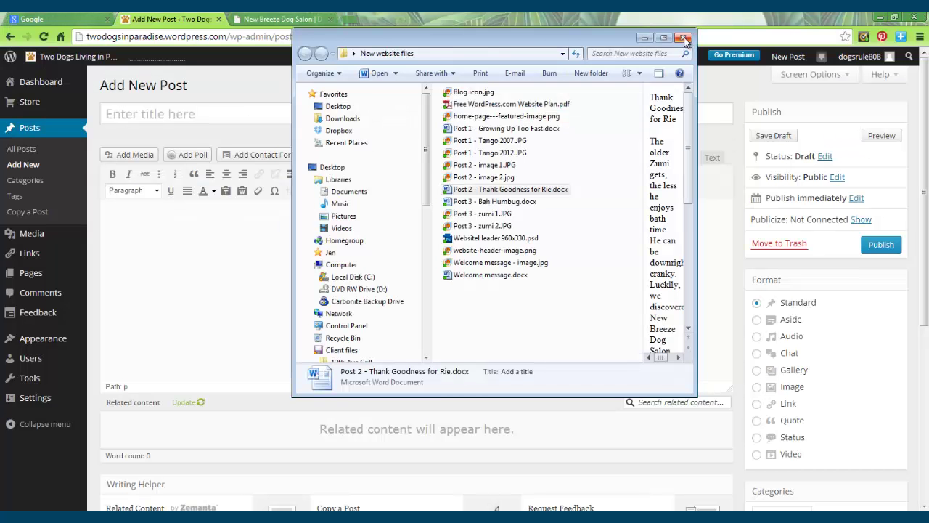
Step: Paste the copied Rie post text into the new post's body
left_click(645, 37)
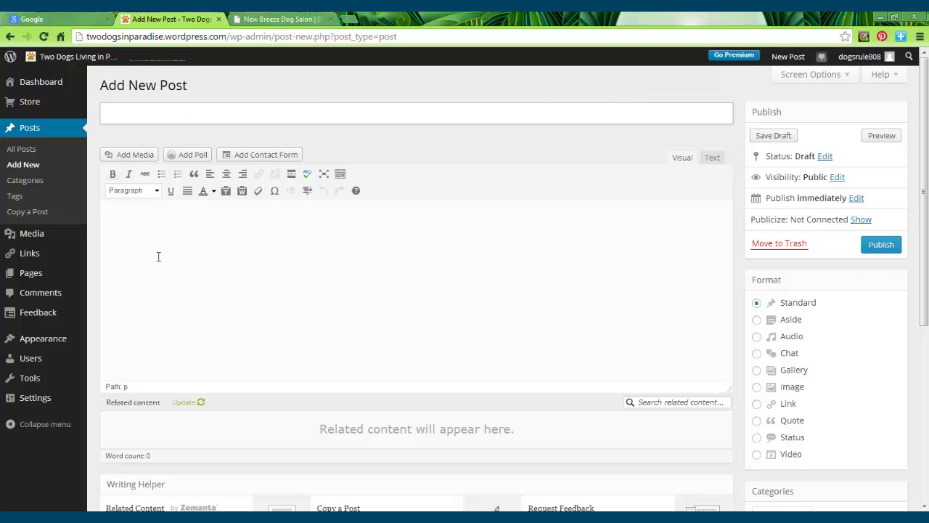
left_click(122, 212)
key("ctrl+v")
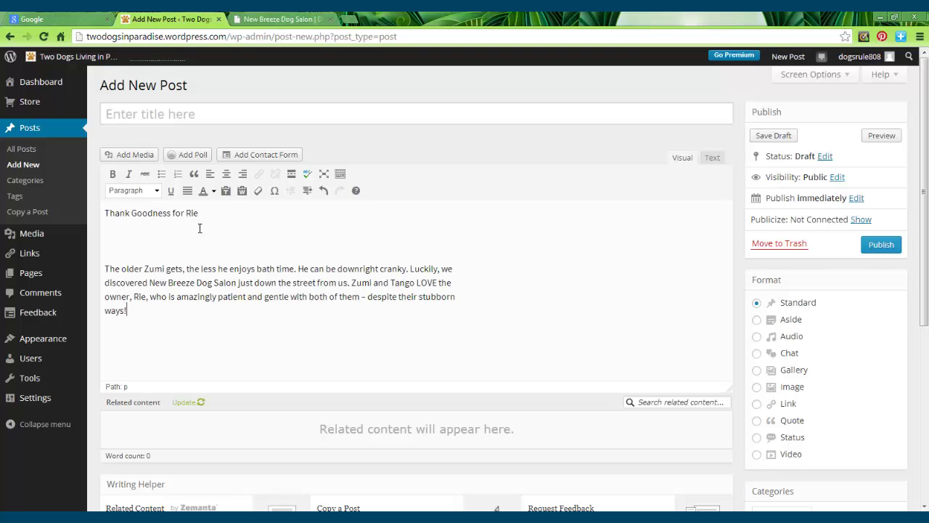
Step: Move the first line 'Thank Goodness for Rie' out of the body into the title field
left_click_drag(200, 213, 93, 212)
right_click(151, 216)
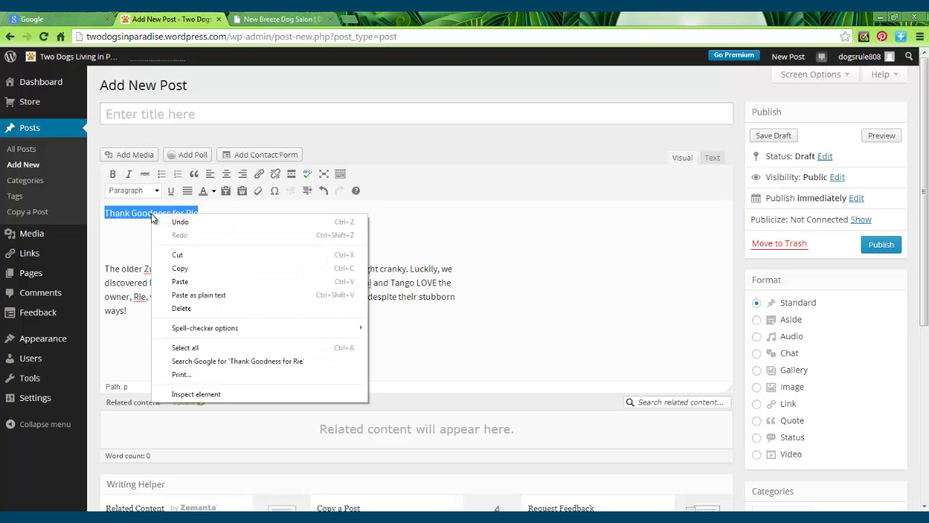
left_click(177, 254)
left_click(124, 114)
key("ctrl+v")
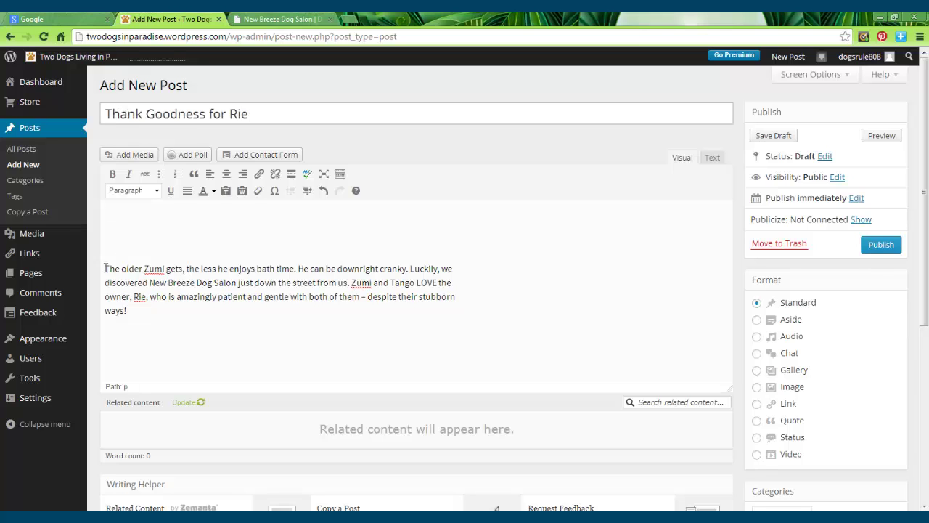
Step: Remove the blank lines above the paragraph, then bring up the New Breeze Dog Salon site
left_click(105, 269)
key("BackSpace")
key("BackSpace")
key("BackSpace")
key("BackSpace")
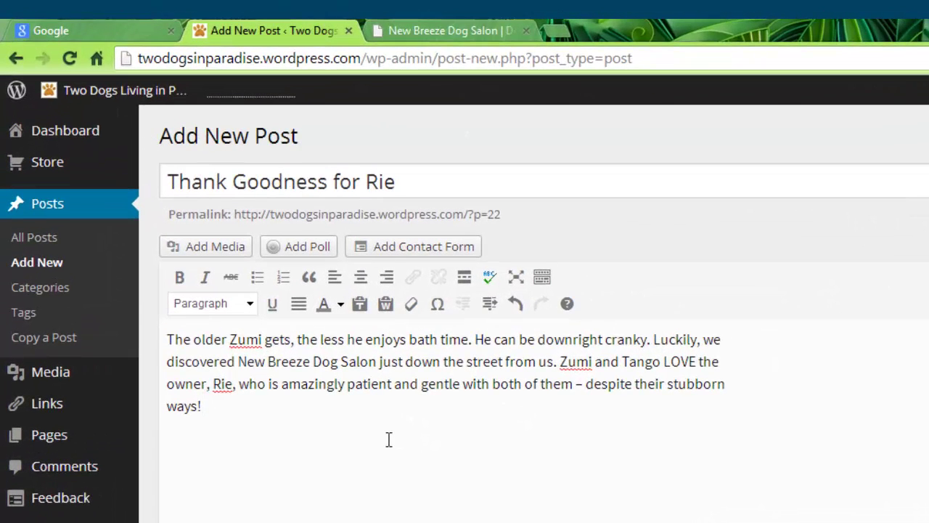
left_click(250, 399)
left_click(441, 27)
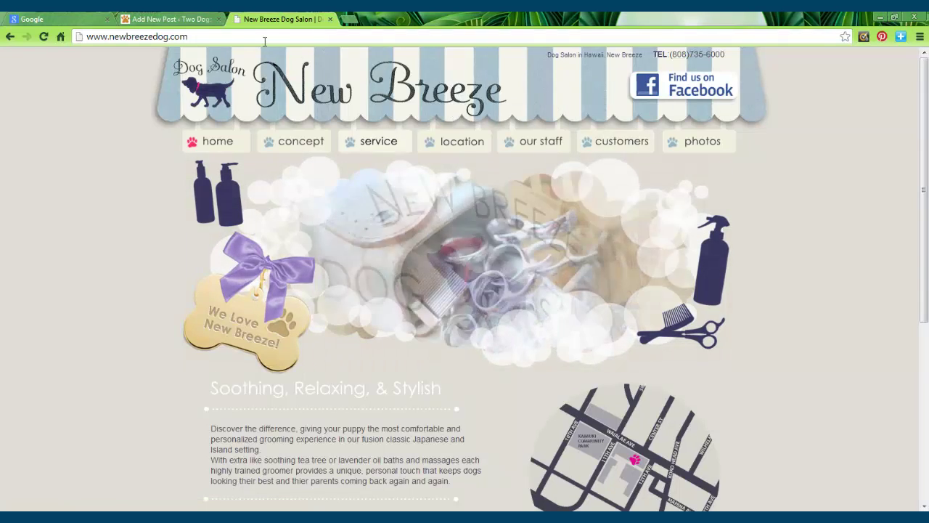
Step: Copy the newbreezedog.com address, then select 'New Breeze Dog Salon' in the post paragraph
right_click(144, 40)
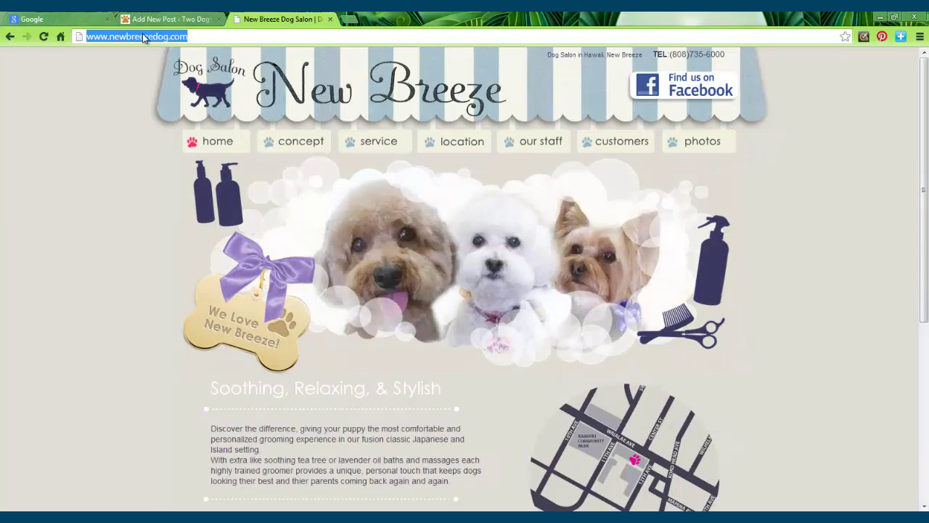
right_click(144, 39)
left_click(166, 55)
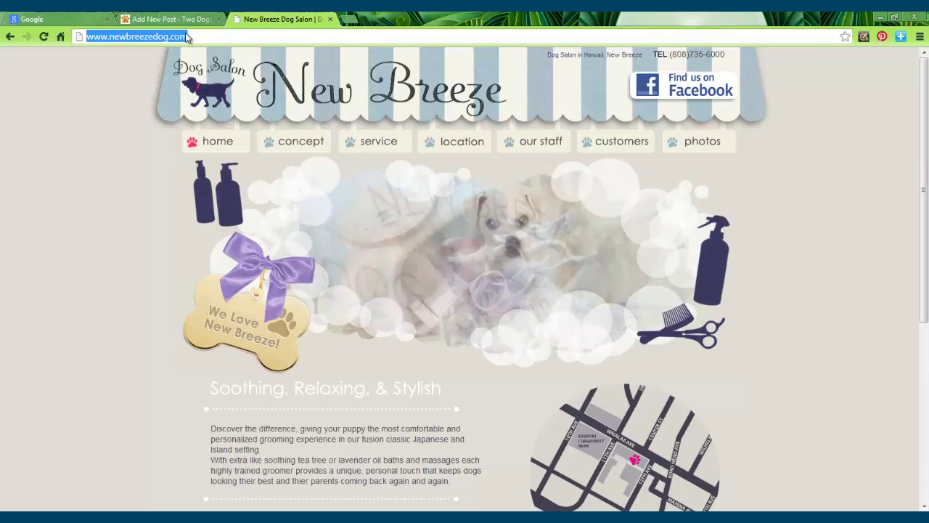
left_click(181, 18)
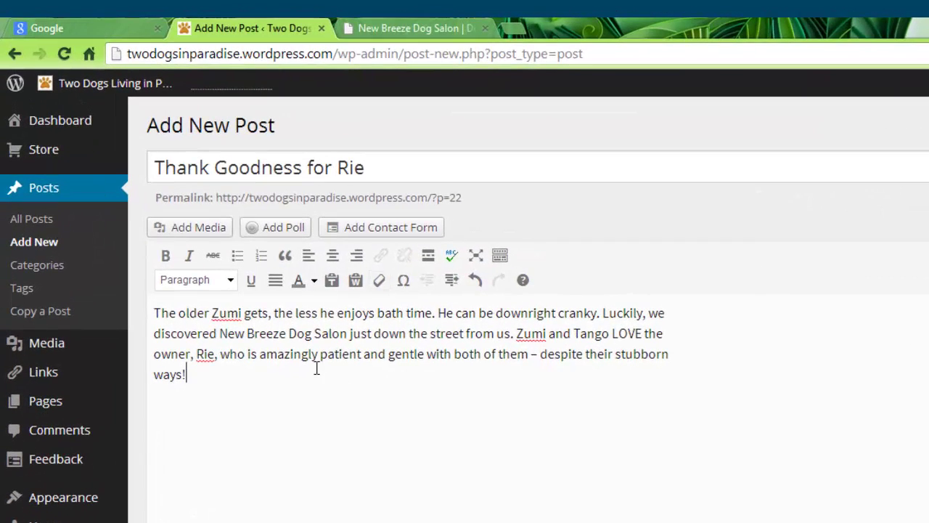
left_click_drag(220, 333, 351, 336)
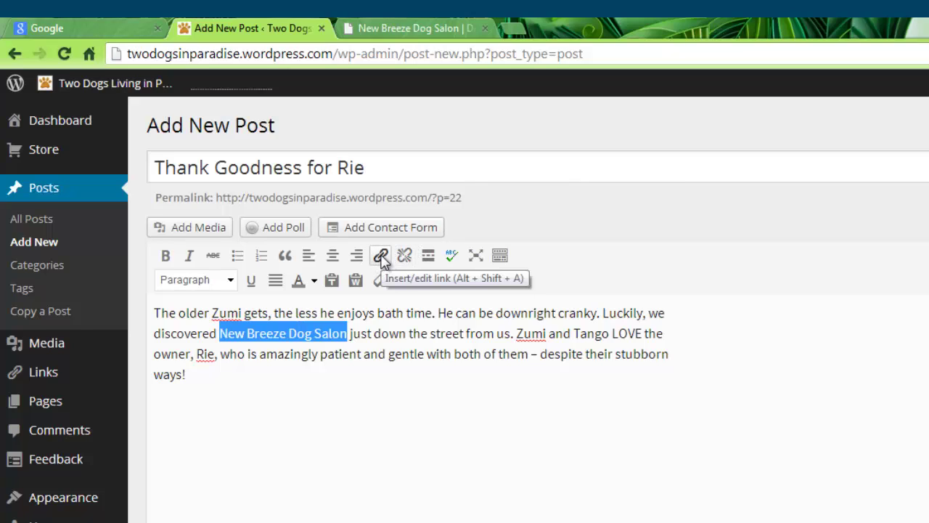
left_click(382, 256)
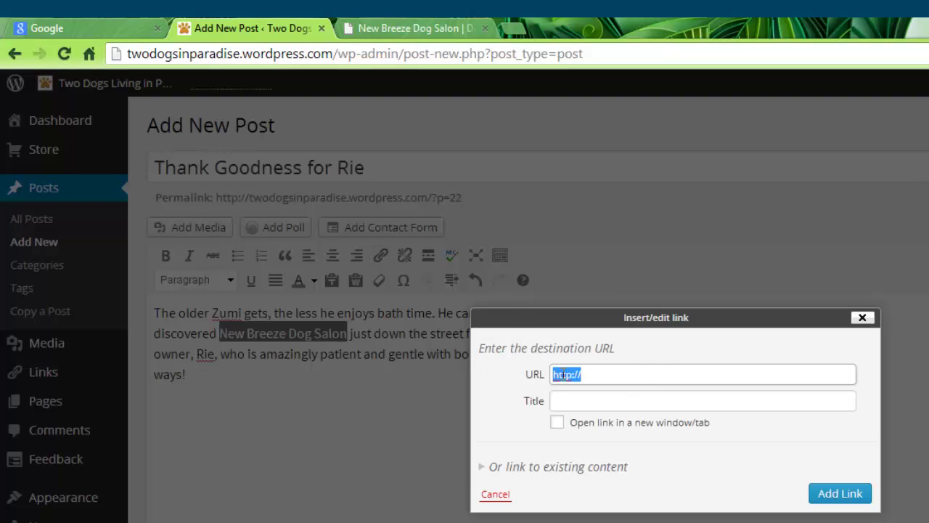
key("ctrl+v")
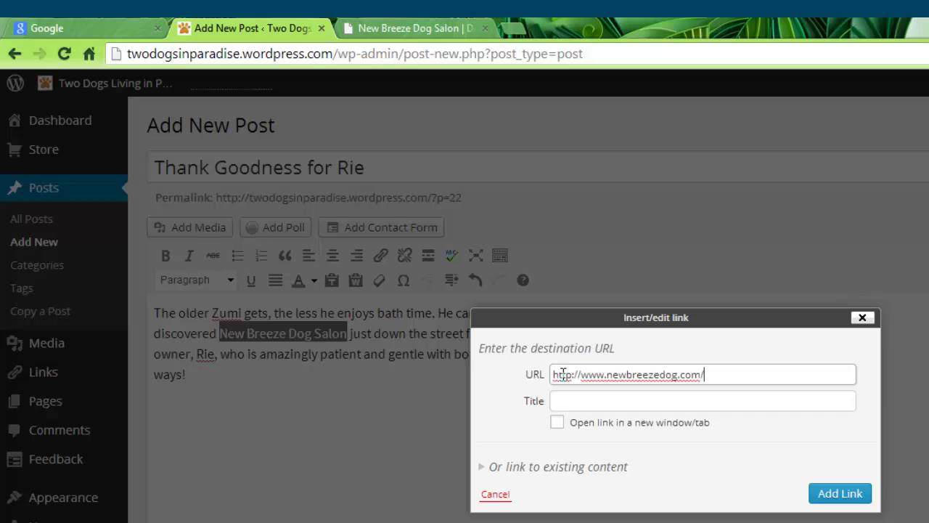
left_click(572, 401)
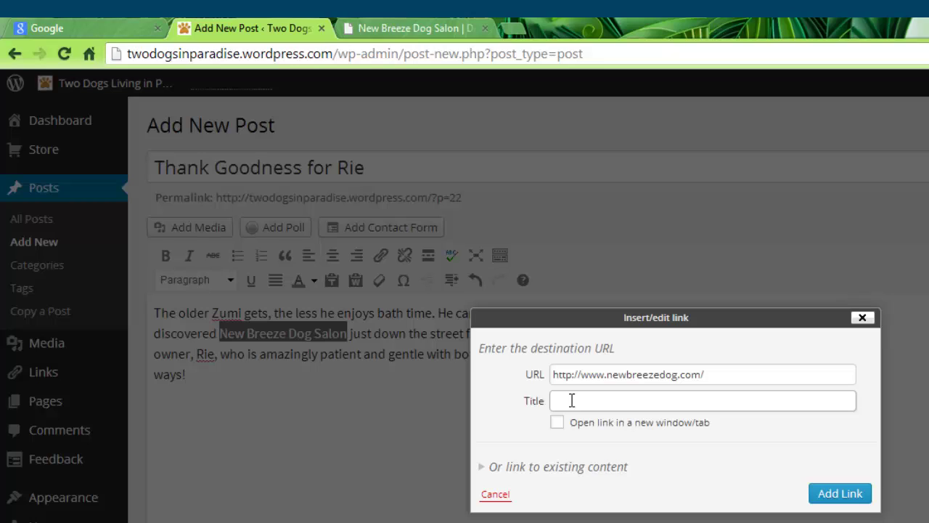
type("click to visit website")
left_click(558, 423)
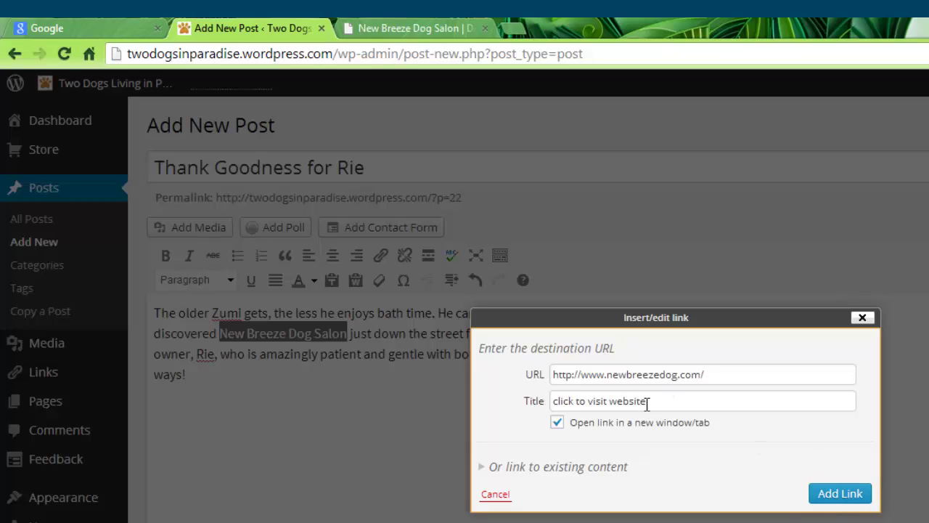
left_click(840, 494)
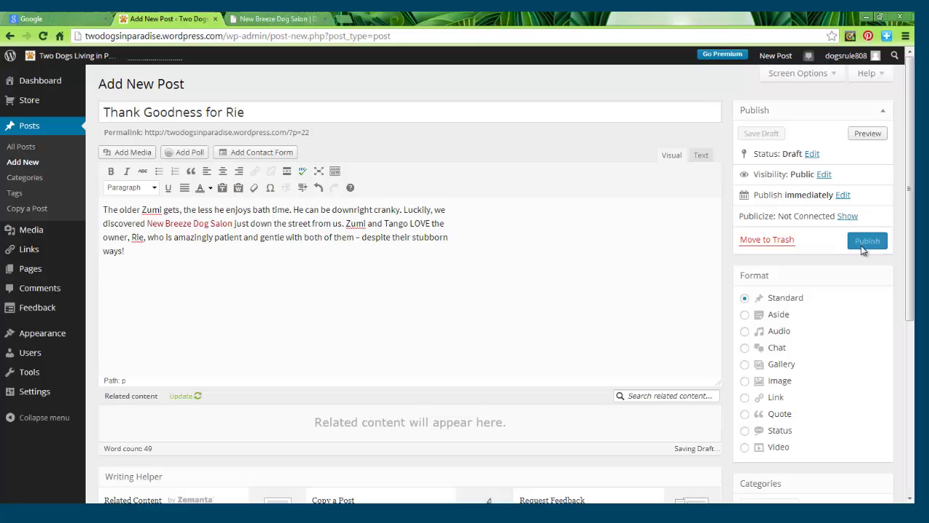
Step: Publish the post and test its New Breeze Dog Salon link on the live page
left_click(864, 245)
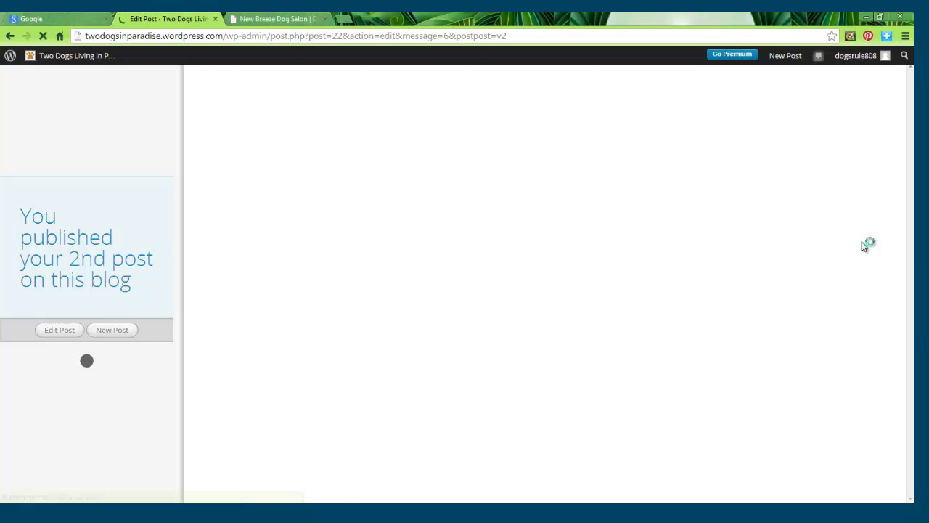
scroll(730, 249, "down", 3)
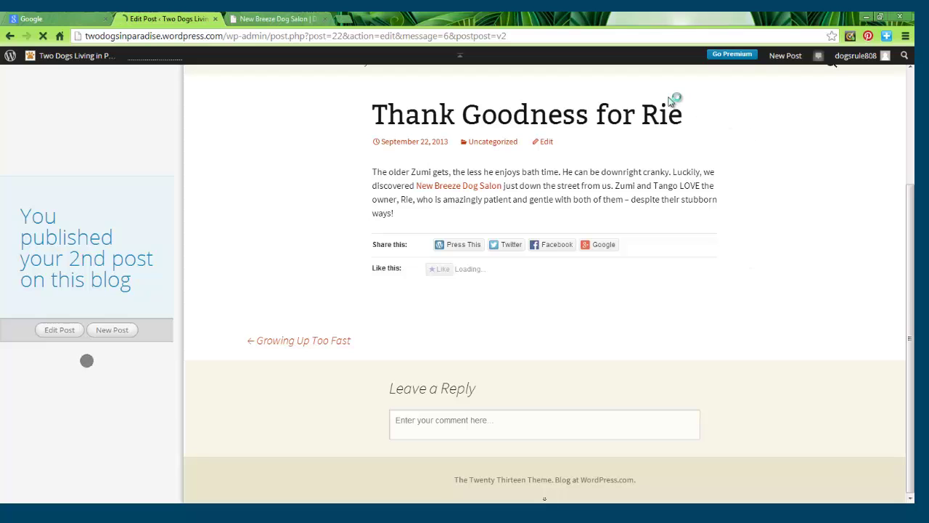
left_click(447, 210)
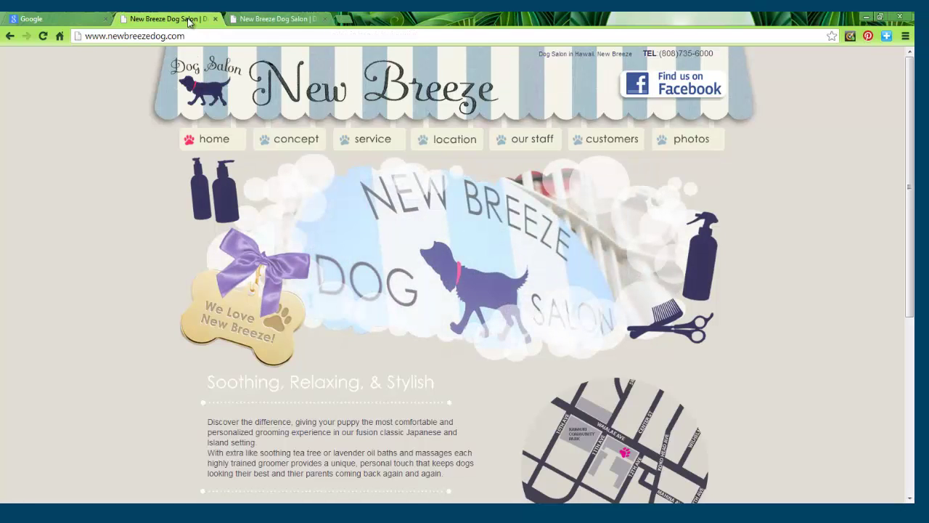
Step: Go back to the live 'Thank Goodness for Rie' post and reopen it in the editor
left_click(10, 37)
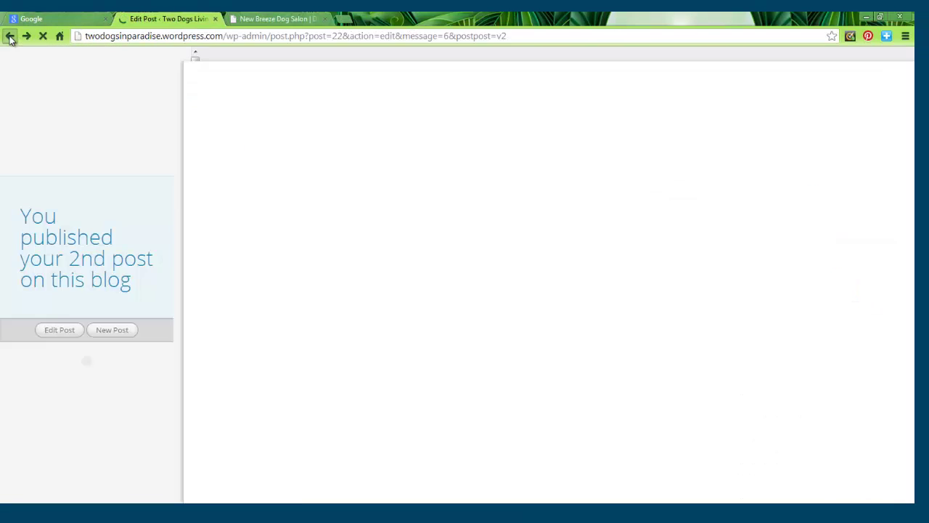
scroll(435, 131, "down", 3)
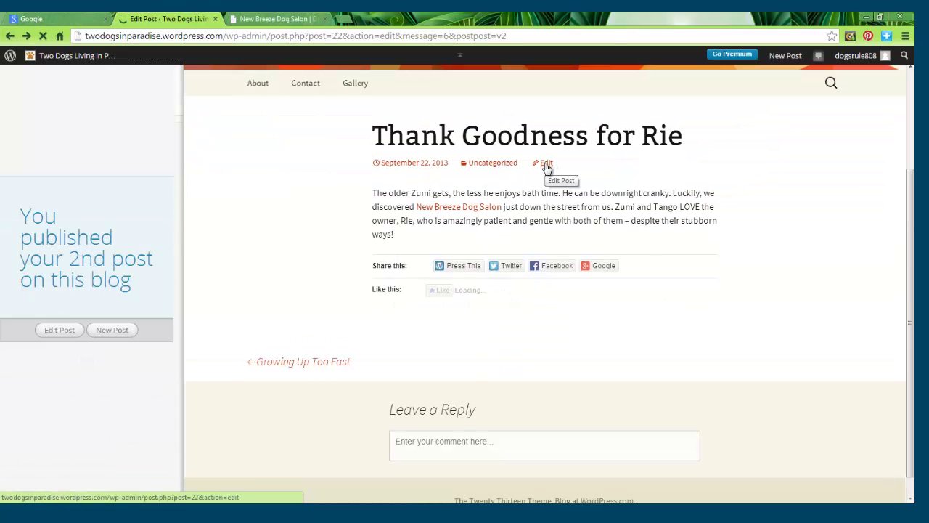
left_click(546, 164)
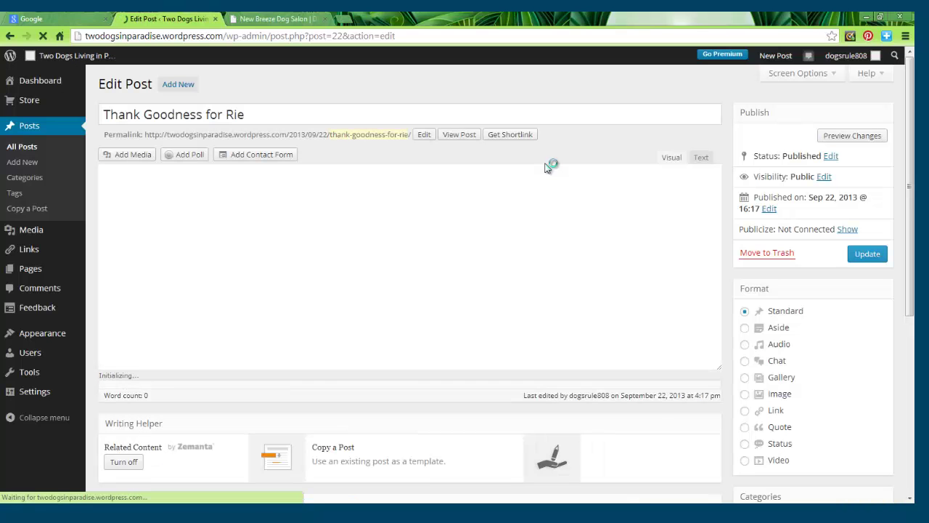
Step: Reapply the salon link with new-tab opening kept on and update the published post
left_click(189, 223)
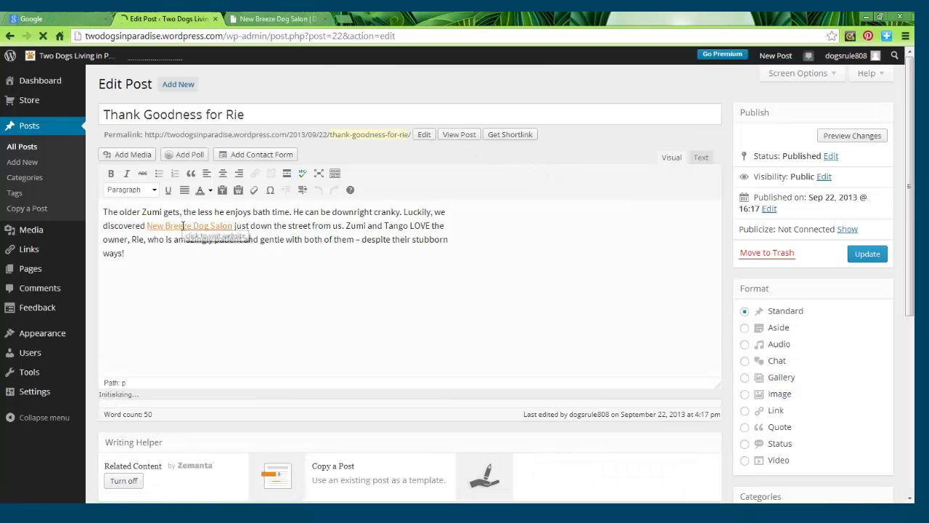
left_click(255, 174)
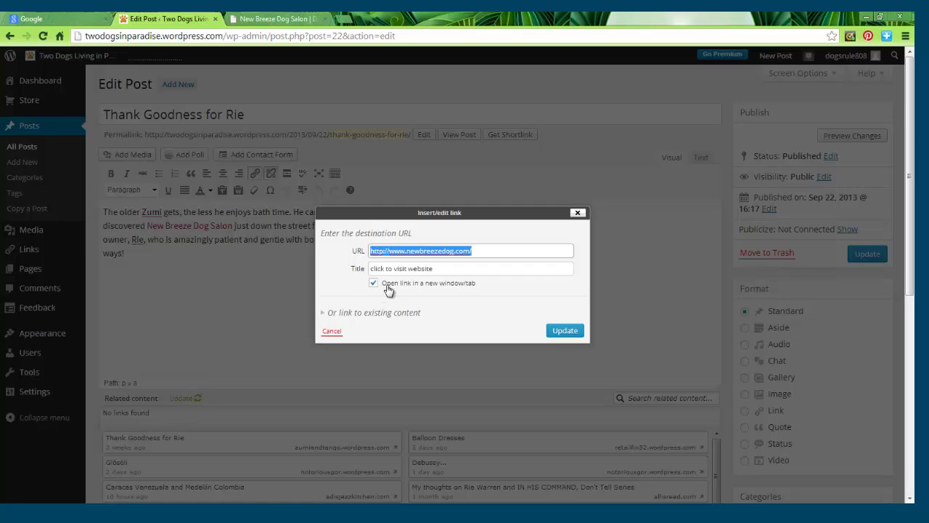
left_click(559, 331)
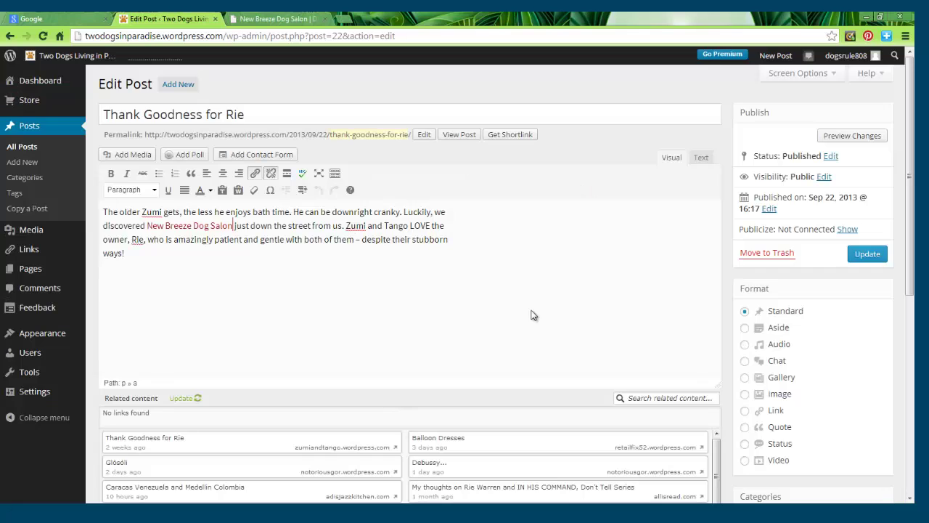
left_click(871, 256)
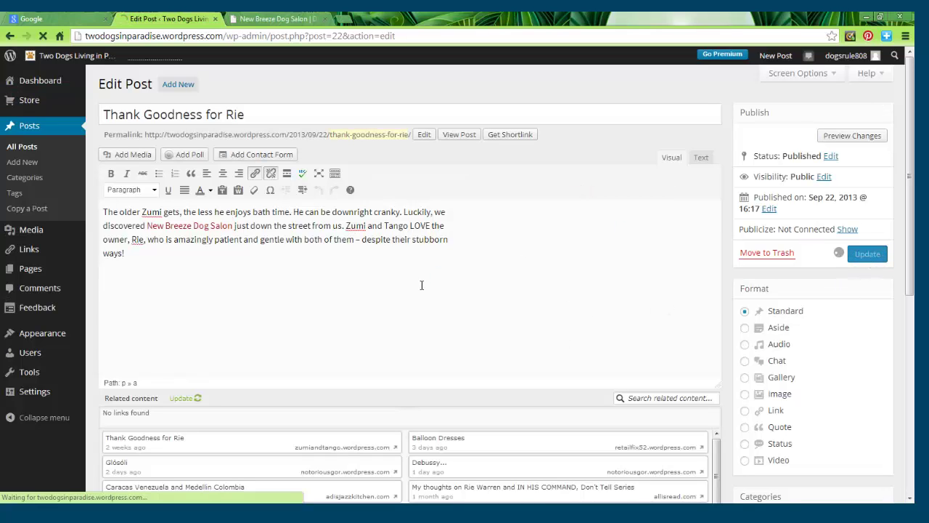